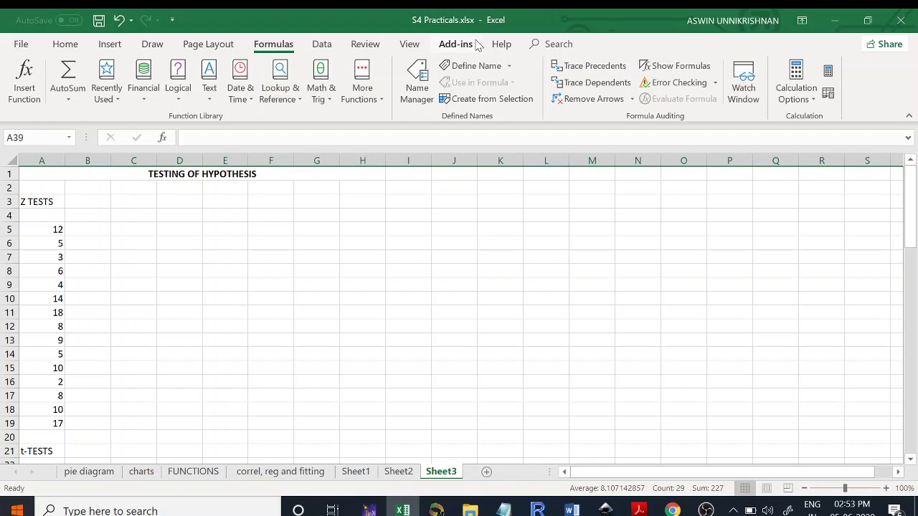
# Step: Handwrite x̄, σ, n and α in ink around G4:G10, with the formula Z = (x̄ − μ₀)/(σ/√n) beside them
pyautogui.moveTo(299, 220)
pyautogui.mouseDown()
pyautogui.moveTo(315, 228)
pyautogui.moveTo(317, 210)
pyautogui.mouseUp()
pyautogui.moveTo(303, 247)
pyautogui.mouseDown()
pyautogui.moveTo(316, 244)
pyautogui.moveTo(317, 277)
pyautogui.moveTo(304, 300)
pyautogui.moveTo(318, 307)
pyautogui.mouseUp()
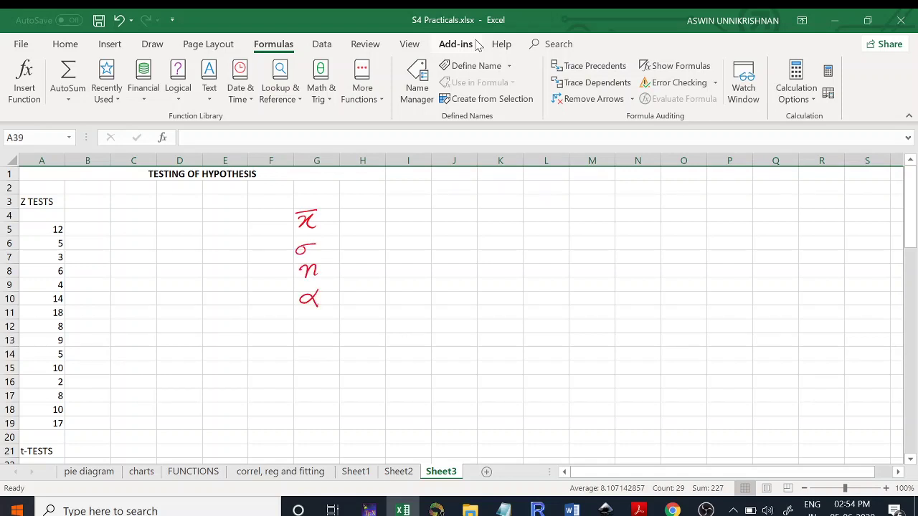
pyautogui.moveTo(349, 241)
pyautogui.mouseDown()
pyautogui.moveTo(346, 254)
pyautogui.moveTo(363, 255)
pyautogui.moveTo(392, 239)
pyautogui.moveTo(404, 248)
pyautogui.moveTo(402, 235)
pyautogui.mouseUp()
pyautogui.moveTo(410, 245)
pyautogui.mouseDown()
pyautogui.moveTo(420, 250)
pyautogui.moveTo(431, 237)
pyautogui.moveTo(439, 247)
pyautogui.mouseUp()
pyautogui.moveTo(384, 260)
pyautogui.mouseDown()
pyautogui.moveTo(435, 257)
pyautogui.moveTo(392, 276)
pyautogui.moveTo(403, 279)
pyautogui.mouseUp()
pyautogui.moveTo(413, 274)
pyautogui.mouseDown()
pyautogui.moveTo(429, 266)
pyautogui.moveTo(435, 278)
pyautogui.mouseUp()
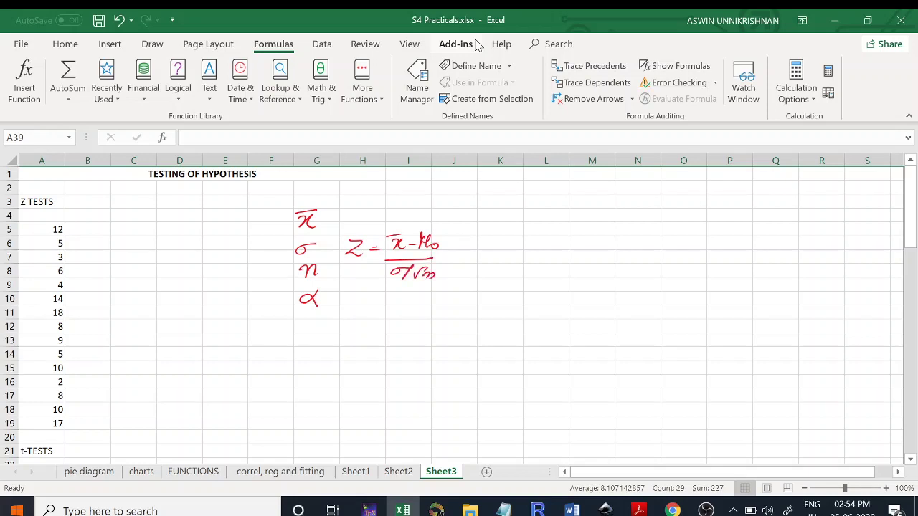
# Step: Handwrite Zα next to α and the rejection criteria Z > Zα, < Zα and |Z| > Zα/2 around columns K and L
pyautogui.moveTo(352, 295); pyautogui.dragTo(383, 307)
pyautogui.moveTo(487, 243)
pyautogui.mouseDown()
pyautogui.moveTo(491, 254)
pyautogui.moveTo(518, 256)
pyautogui.mouseUp()
pyautogui.moveTo(540, 241)
pyautogui.mouseDown()
pyautogui.moveTo(538, 251)
pyautogui.moveTo(558, 255)
pyautogui.moveTo(526, 275)
pyautogui.moveTo(556, 280)
pyautogui.mouseUp()
pyautogui.moveTo(480, 288); pyautogui.dragTo(478, 302)
pyautogui.moveTo(488, 285)
pyautogui.mouseDown()
pyautogui.moveTo(489, 300)
pyautogui.moveTo(523, 292)
pyautogui.moveTo(511, 298)
pyautogui.mouseUp()
pyautogui.moveTo(540, 285); pyautogui.dragTo(556, 302)
pyautogui.moveTo(563, 293)
pyautogui.mouseDown()
pyautogui.moveTo(552, 310)
pyautogui.moveTo(564, 307)
pyautogui.mouseUp()
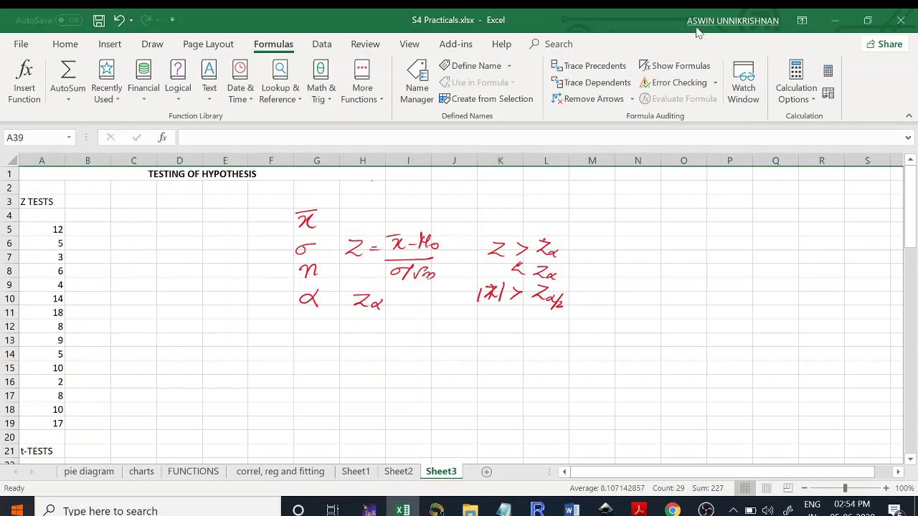
# Step: Handwrite the null hypothesis H₀: μ = μ₀ above the Z formula
pyautogui.moveTo(372, 180)
pyautogui.mouseDown()
pyautogui.moveTo(370, 194)
pyautogui.moveTo(411, 195)
pyautogui.moveTo(419, 179)
pyautogui.moveTo(421, 192)
pyautogui.mouseUp()
pyautogui.click(399, 184)
pyautogui.click(399, 193)
pyautogui.moveTo(428, 184); pyautogui.dragTo(438, 190)
pyautogui.moveTo(444, 178)
pyautogui.mouseDown()
pyautogui.moveTo(445, 193)
pyautogui.moveTo(453, 178)
pyautogui.mouseUp()
pyautogui.moveTo(453, 179)
pyautogui.mouseDown()
pyautogui.moveTo(456, 191)
pyautogui.moveTo(462, 179)
pyautogui.mouseUp()
pyautogui.moveTo(459, 188); pyautogui.dragTo(459, 192)
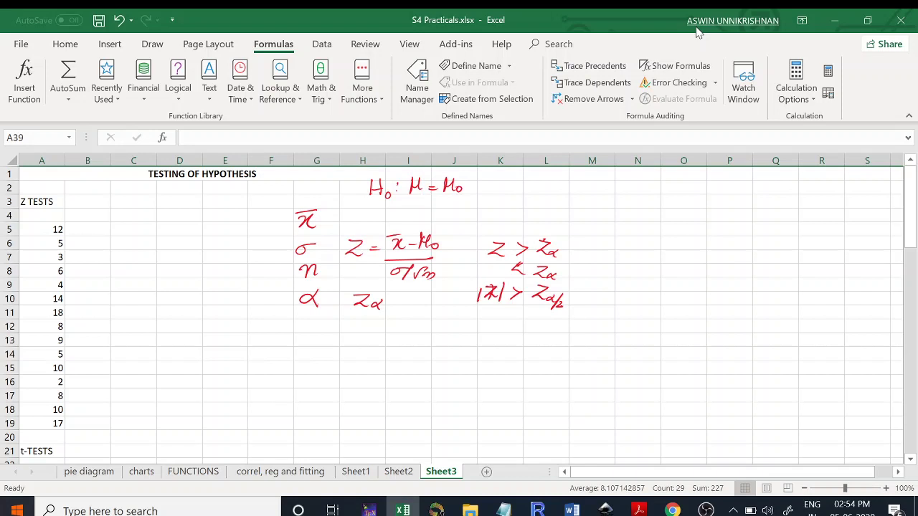
# Step: Handwrite the alternative hypotheses H₁: μ > μ₀, < μ₀ and ≠ μ₀ around columns M and N
pyautogui.moveTo(575, 186)
pyautogui.mouseDown()
pyautogui.moveTo(573, 199)
pyautogui.moveTo(582, 199)
pyautogui.mouseUp()
pyautogui.moveTo(572, 193); pyautogui.dragTo(595, 200)
pyautogui.moveTo(596, 193)
pyautogui.mouseDown()
pyautogui.moveTo(603, 185)
pyautogui.moveTo(607, 196)
pyautogui.moveTo(623, 192)
pyautogui.moveTo(615, 198)
pyautogui.mouseUp()
pyautogui.moveTo(628, 185)
pyautogui.mouseDown()
pyautogui.moveTo(628, 201)
pyautogui.moveTo(634, 185)
pyautogui.mouseUp()
pyautogui.moveTo(634, 185)
pyautogui.mouseDown()
pyautogui.moveTo(645, 201)
pyautogui.moveTo(616, 221)
pyautogui.moveTo(627, 224)
pyautogui.mouseUp()
pyautogui.moveTo(627, 218)
pyautogui.mouseDown()
pyautogui.moveTo(634, 211)
pyautogui.moveTo(639, 220)
pyautogui.mouseUp()
pyautogui.moveTo(642, 215); pyautogui.dragTo(646, 220)
pyautogui.moveTo(604, 231); pyautogui.dragTo(616, 234)
pyautogui.moveTo(614, 227)
pyautogui.mouseDown()
pyautogui.moveTo(607, 239)
pyautogui.moveTo(623, 239)
pyautogui.moveTo(632, 226)
pyautogui.mouseUp()
pyautogui.moveTo(631, 226); pyautogui.dragTo(638, 235)
pyautogui.moveTo(641, 237); pyautogui.dragTo(642, 242)
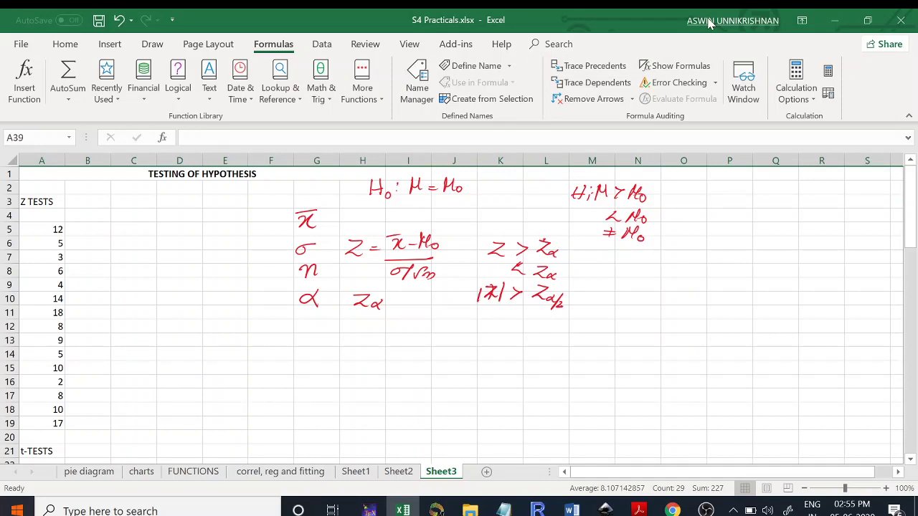
# Step: Number the three alternative hypotheses with circled 1, 2 and 3
pyautogui.moveTo(651, 196)
pyautogui.mouseDown()
pyautogui.moveTo(678, 200)
pyautogui.moveTo(671, 190)
pyautogui.mouseUp()
pyautogui.moveTo(652, 222)
pyautogui.mouseDown()
pyautogui.moveTo(684, 227)
pyautogui.moveTo(669, 222)
pyautogui.moveTo(680, 210)
pyautogui.mouseUp()
pyautogui.moveTo(658, 236); pyautogui.dragTo(672, 239)
pyautogui.moveTo(679, 240)
pyautogui.mouseDown()
pyautogui.moveTo(677, 248)
pyautogui.moveTo(689, 235)
pyautogui.moveTo(673, 236)
pyautogui.mouseUp()
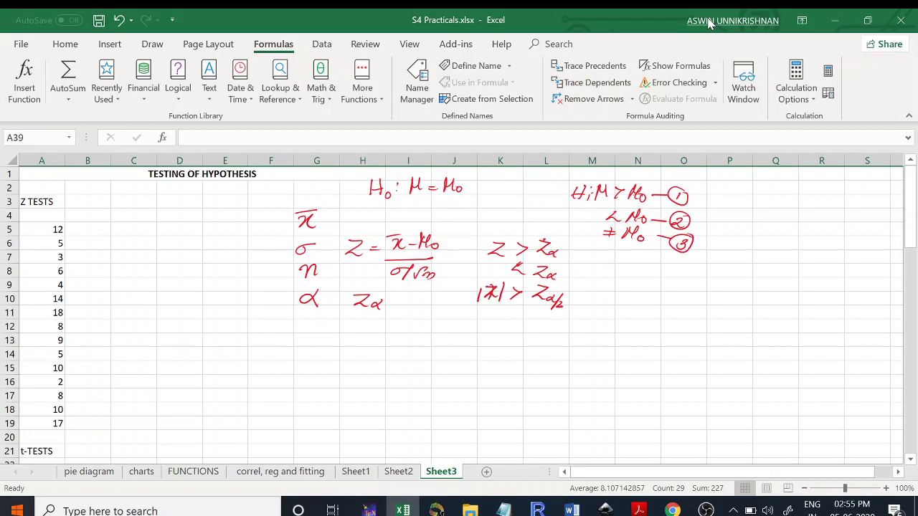
# Step: Brace the rejection criteria and the Z test data in A5:A19 in ink, and circle and cross out the rejection criteria
pyautogui.moveTo(567, 240)
pyautogui.mouseDown()
pyautogui.moveTo(565, 294)
pyautogui.moveTo(544, 315)
pyautogui.moveTo(566, 307)
pyautogui.mouseUp()
pyautogui.moveTo(84, 228)
pyautogui.mouseDown()
pyautogui.moveTo(112, 412)
pyautogui.moveTo(88, 439)
pyautogui.moveTo(74, 435)
pyautogui.mouseUp()
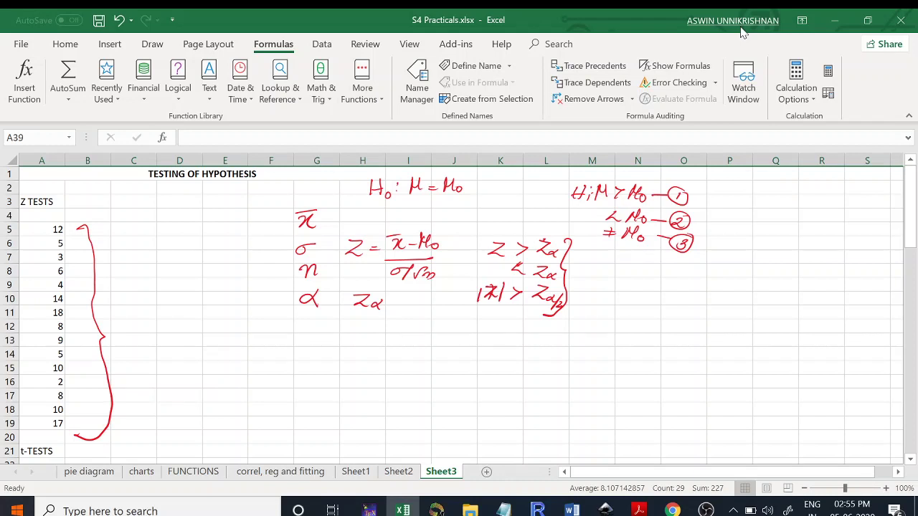
pyautogui.moveTo(480, 232)
pyautogui.mouseDown()
pyautogui.moveTo(448, 264)
pyautogui.moveTo(475, 322)
pyautogui.moveTo(556, 336)
pyautogui.moveTo(616, 289)
pyautogui.moveTo(584, 231)
pyautogui.moveTo(503, 213)
pyautogui.moveTo(469, 231)
pyautogui.mouseUp()
pyautogui.moveTo(588, 237); pyautogui.dragTo(443, 290)
pyautogui.moveTo(488, 215)
pyautogui.mouseDown()
pyautogui.moveTo(518, 287)
pyautogui.moveTo(573, 325)
pyautogui.mouseUp()
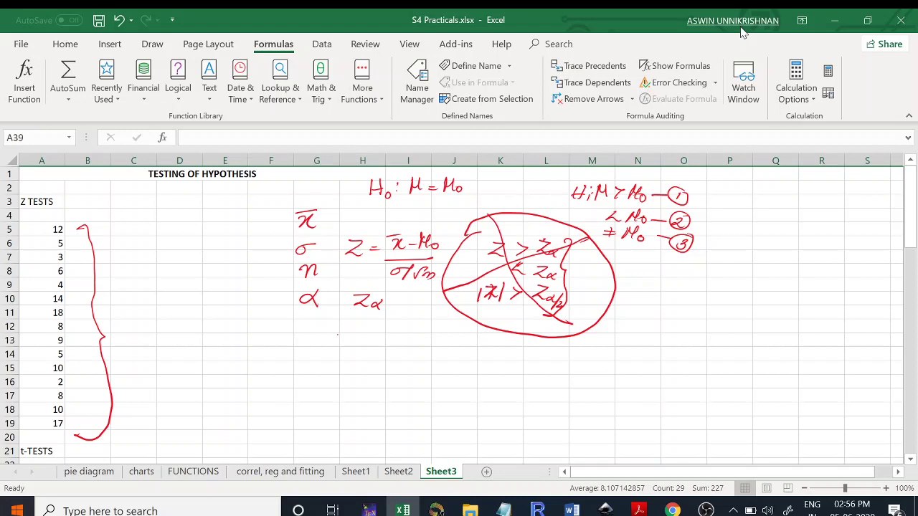
# Step: Handwrite "P → value ↔ SL (α)" below the Z formula, with "P → value" underlined and circled
pyautogui.moveTo(337, 334)
pyautogui.mouseDown()
pyautogui.moveTo(332, 368)
pyautogui.moveTo(351, 346)
pyautogui.moveTo(331, 353)
pyautogui.moveTo(385, 354)
pyautogui.moveTo(392, 341)
pyautogui.moveTo(403, 353)
pyautogui.mouseUp()
pyautogui.moveTo(418, 321)
pyautogui.mouseDown()
pyautogui.moveTo(410, 350)
pyautogui.moveTo(434, 346)
pyautogui.mouseUp()
pyautogui.moveTo(337, 374); pyautogui.dragTo(421, 365)
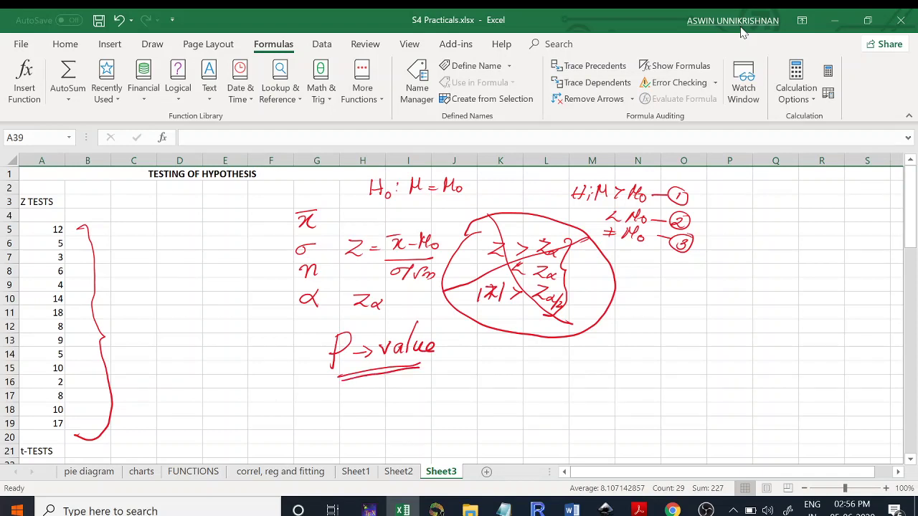
pyautogui.moveTo(508, 344)
pyautogui.mouseDown()
pyautogui.moveTo(493, 362)
pyautogui.moveTo(561, 355)
pyautogui.moveTo(570, 359)
pyautogui.moveTo(561, 370)
pyautogui.mouseUp()
pyautogui.moveTo(455, 353)
pyautogui.mouseDown()
pyautogui.moveTo(484, 353)
pyautogui.moveTo(448, 355)
pyautogui.moveTo(459, 361)
pyautogui.mouseUp()
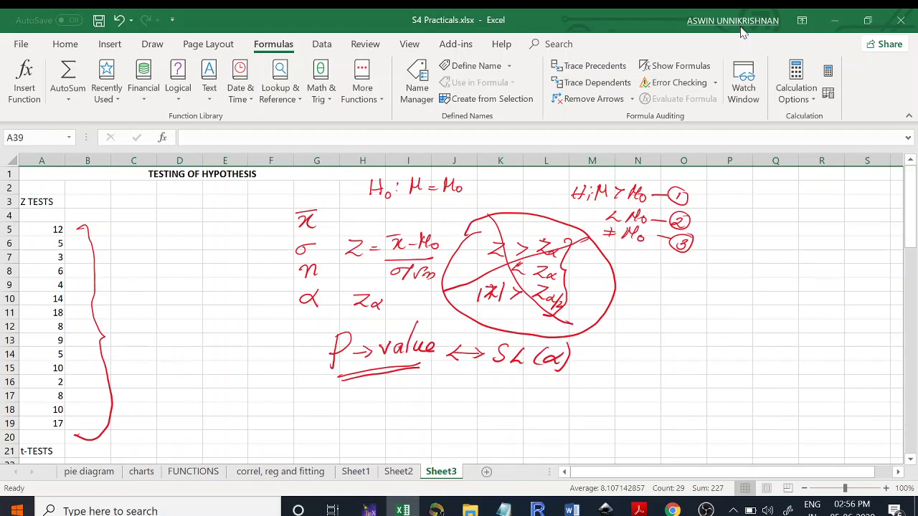
pyautogui.moveTo(436, 318)
pyautogui.mouseDown()
pyautogui.moveTo(324, 336)
pyautogui.moveTo(341, 380)
pyautogui.moveTo(435, 359)
pyautogui.moveTo(441, 321)
pyautogui.mouseUp()
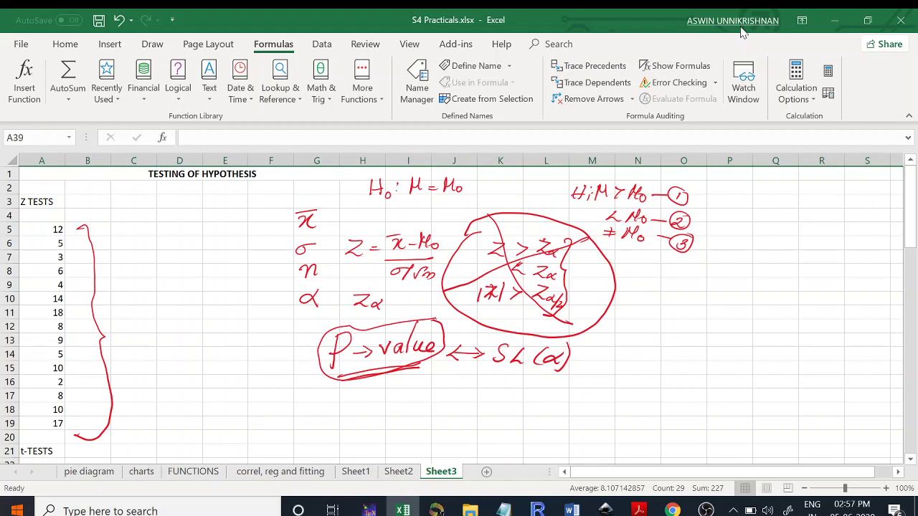
# Step: Handwrite the acceptance rule "P > SL ⇒ H₀: Acc" below the P value note
pyautogui.moveTo(422, 391)
pyautogui.mouseDown()
pyautogui.moveTo(423, 415)
pyautogui.moveTo(424, 406)
pyautogui.moveTo(470, 399)
pyautogui.moveTo(461, 408)
pyautogui.moveTo(502, 390)
pyautogui.moveTo(498, 403)
pyautogui.moveTo(513, 402)
pyautogui.moveTo(482, 408)
pyautogui.moveTo(564, 401)
pyautogui.mouseUp()
pyautogui.moveTo(564, 401)
pyautogui.mouseDown()
pyautogui.moveTo(553, 409)
pyautogui.moveTo(596, 404)
pyautogui.mouseUp()
pyautogui.moveTo(583, 396); pyautogui.dragTo(638, 402)
pyautogui.click(612, 392)
pyautogui.click(612, 400)
pyautogui.moveTo(624, 396); pyautogui.dragTo(648, 403)
pyautogui.moveTo(655, 393); pyautogui.dragTo(656, 402)
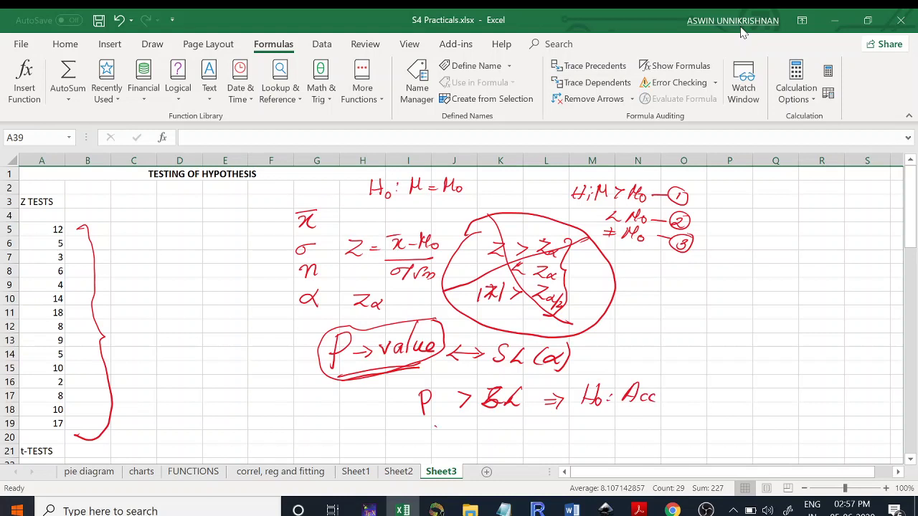
# Step: Handwrite the rejection rule "p < SL ⇒ Rej" below the acceptance rule and brace both rules together
pyautogui.moveTo(434, 426)
pyautogui.mouseDown()
pyautogui.moveTo(434, 445)
pyautogui.moveTo(436, 436)
pyautogui.moveTo(469, 433)
pyautogui.mouseUp()
pyautogui.moveTo(469, 433); pyautogui.dragTo(493, 435)
pyautogui.moveTo(516, 417)
pyautogui.mouseDown()
pyautogui.moveTo(512, 432)
pyautogui.moveTo(563, 430)
pyautogui.mouseUp()
pyautogui.moveTo(561, 418); pyautogui.dragTo(570, 433)
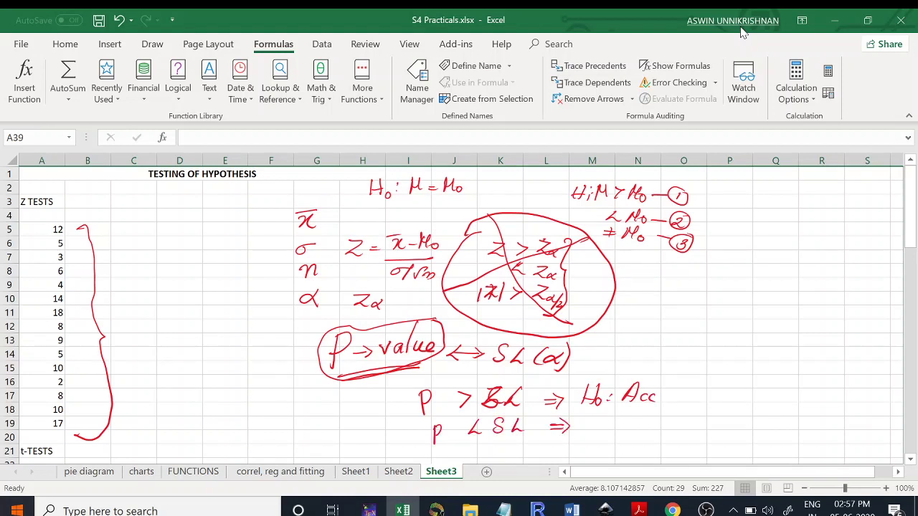
pyautogui.click(601, 423)
pyautogui.moveTo(622, 414); pyautogui.dragTo(620, 431)
pyautogui.moveTo(621, 416); pyautogui.dragTo(638, 432)
pyautogui.moveTo(641, 426); pyautogui.dragTo(628, 442)
pyautogui.moveTo(661, 376)
pyautogui.mouseDown()
pyautogui.moveTo(657, 413)
pyautogui.moveTo(639, 440)
pyautogui.mouseUp()
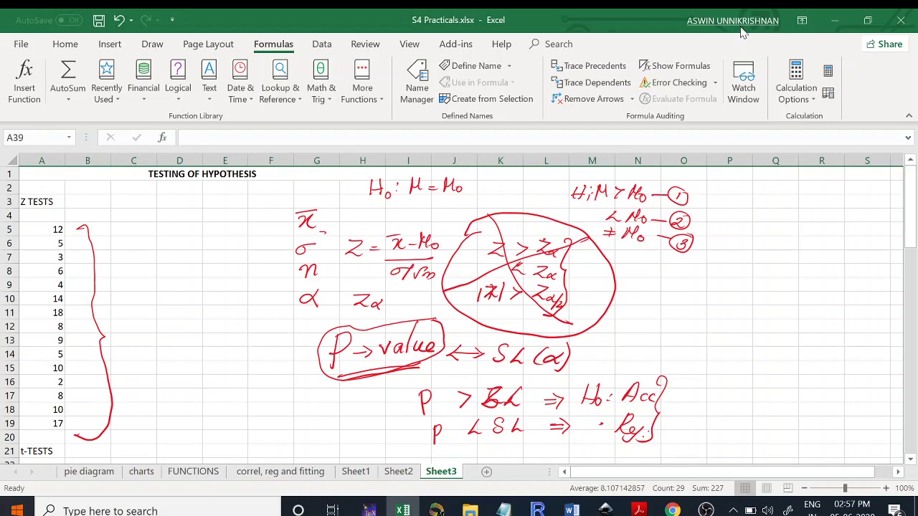
# Step: Circle σ in the list of symbols and handwrite σ = 2.36 beside the Z test data
pyautogui.moveTo(319, 231)
pyautogui.mouseDown()
pyautogui.moveTo(279, 244)
pyautogui.moveTo(310, 260)
pyautogui.moveTo(330, 239)
pyautogui.moveTo(323, 229)
pyautogui.moveTo(321, 257)
pyautogui.moveTo(287, 261)
pyautogui.moveTo(281, 239)
pyautogui.moveTo(324, 236)
pyautogui.moveTo(316, 259)
pyautogui.moveTo(281, 248)
pyautogui.moveTo(326, 237)
pyautogui.moveTo(315, 258)
pyautogui.moveTo(281, 251)
pyautogui.moveTo(328, 233)
pyautogui.moveTo(325, 251)
pyautogui.moveTo(281, 248)
pyautogui.mouseUp()
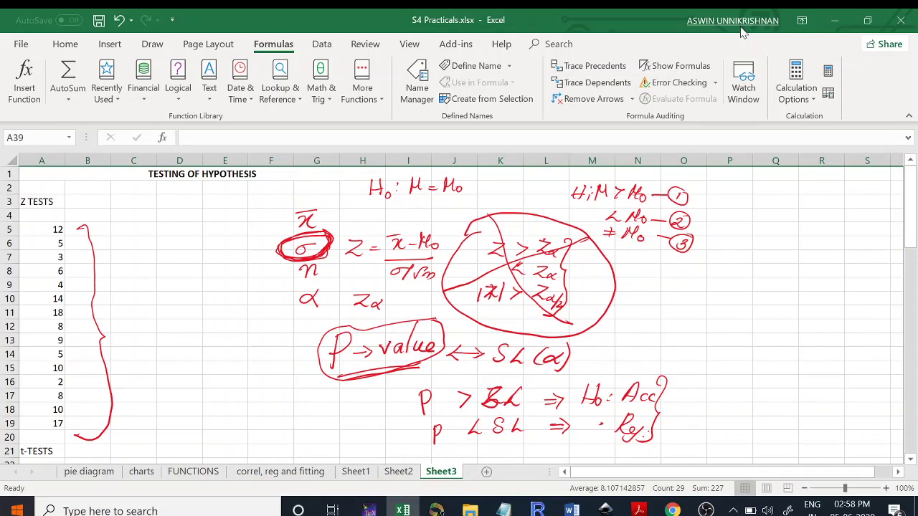
pyautogui.moveTo(131, 236)
pyautogui.mouseDown()
pyautogui.moveTo(120, 241)
pyautogui.moveTo(181, 244)
pyautogui.moveTo(173, 247)
pyautogui.mouseUp()
pyautogui.click(169, 241)
pyautogui.moveTo(192, 233); pyautogui.dragTo(187, 242)
# Step: Handwrite the null hypothesis H₀: μ = 8.37 below σ = 2.36
pyautogui.moveTo(134, 261)
pyautogui.mouseDown()
pyautogui.moveTo(129, 281)
pyautogui.moveTo(139, 282)
pyautogui.mouseUp()
pyautogui.moveTo(131, 274)
pyautogui.mouseDown()
pyautogui.moveTo(172, 272)
pyautogui.moveTo(168, 280)
pyautogui.mouseUp()
pyautogui.click(156, 271)
pyautogui.click(156, 277)
pyautogui.moveTo(174, 267); pyautogui.dragTo(179, 272)
pyautogui.moveTo(187, 271)
pyautogui.mouseDown()
pyautogui.moveTo(205, 275)
pyautogui.moveTo(211, 263)
pyautogui.moveTo(224, 276)
pyautogui.moveTo(244, 263)
pyautogui.moveTo(236, 277)
pyautogui.mouseUp()
pyautogui.click(216, 268)
# Step: Handwrite the alternatives H₁: μ > 8.37 and μ < 8.37 below the example's null hypothesis
pyautogui.moveTo(137, 296)
pyautogui.mouseDown()
pyautogui.moveTo(133, 314)
pyautogui.moveTo(144, 313)
pyautogui.mouseUp()
pyautogui.moveTo(134, 306)
pyautogui.mouseDown()
pyautogui.moveTo(179, 309)
pyautogui.moveTo(191, 294)
pyautogui.mouseUp()
pyautogui.moveTo(191, 294)
pyautogui.mouseDown()
pyautogui.moveTo(199, 310)
pyautogui.moveTo(212, 297)
pyautogui.moveTo(216, 305)
pyautogui.moveTo(248, 301)
pyautogui.mouseUp()
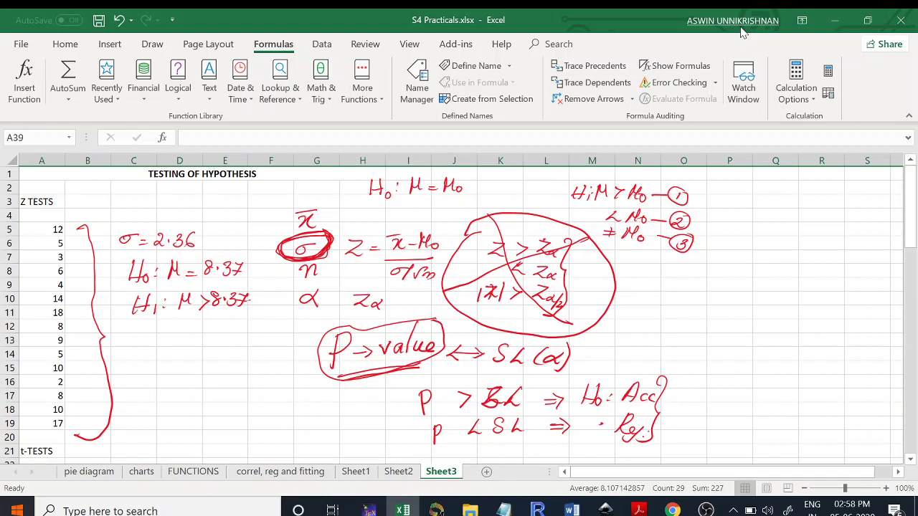
pyautogui.moveTo(186, 324)
pyautogui.mouseDown()
pyautogui.moveTo(181, 340)
pyautogui.moveTo(196, 336)
pyautogui.mouseUp()
pyautogui.moveTo(221, 324)
pyautogui.mouseDown()
pyautogui.moveTo(206, 335)
pyautogui.moveTo(221, 338)
pyautogui.mouseUp()
pyautogui.moveTo(234, 328)
pyautogui.mouseDown()
pyautogui.moveTo(229, 335)
pyautogui.moveTo(235, 323)
pyautogui.moveTo(243, 329)
pyautogui.mouseUp()
pyautogui.moveTo(249, 323); pyautogui.dragTo(250, 335)
pyautogui.moveTo(263, 322)
pyautogui.mouseDown()
pyautogui.moveTo(272, 320)
pyautogui.moveTo(263, 334)
pyautogui.mouseUp()
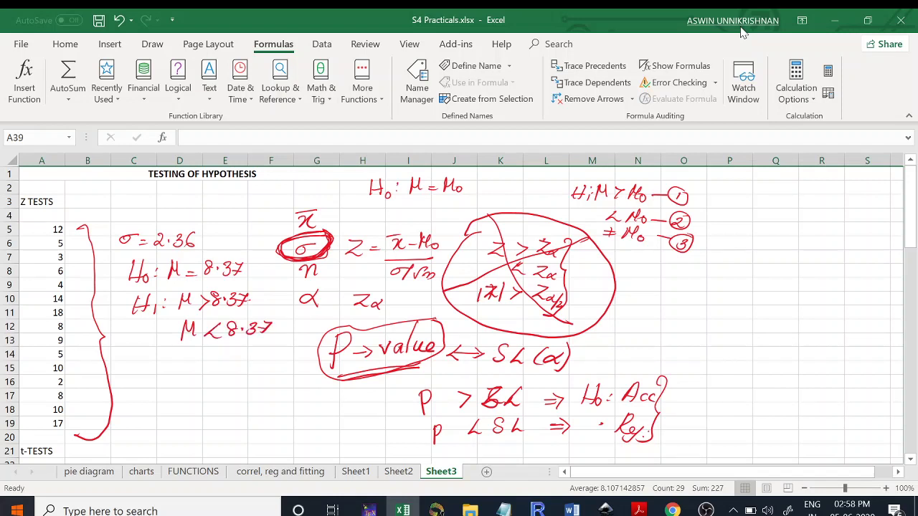
# Step: Draw a box around the two H₁ alternatives for 8.37 and cross it out
pyautogui.moveTo(116, 294)
pyautogui.mouseDown()
pyautogui.moveTo(267, 288)
pyautogui.moveTo(272, 307)
pyautogui.moveTo(269, 339)
pyautogui.moveTo(119, 297)
pyautogui.moveTo(126, 359)
pyautogui.moveTo(275, 348)
pyautogui.moveTo(275, 334)
pyautogui.mouseUp()
pyautogui.moveTo(271, 285); pyautogui.dragTo(270, 348)
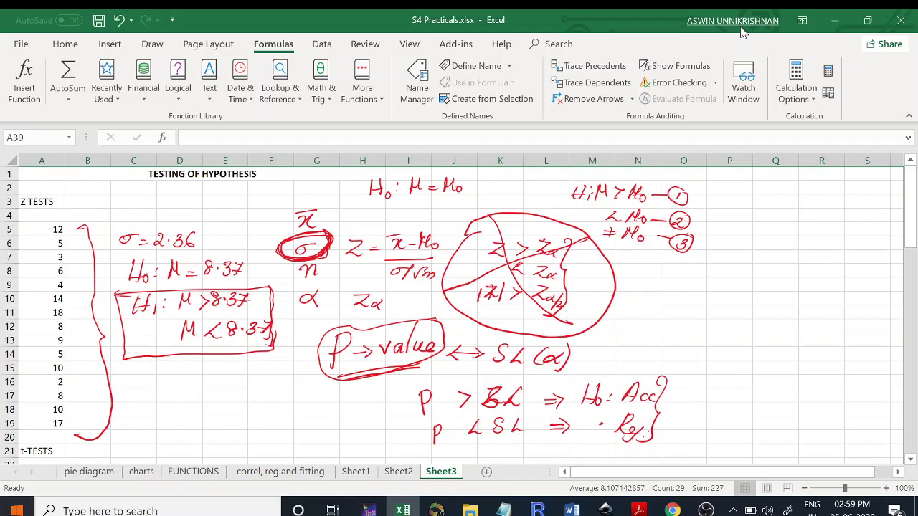
pyautogui.moveTo(112, 294); pyautogui.dragTo(273, 343)
pyautogui.moveTo(271, 288); pyautogui.dragTo(132, 362)
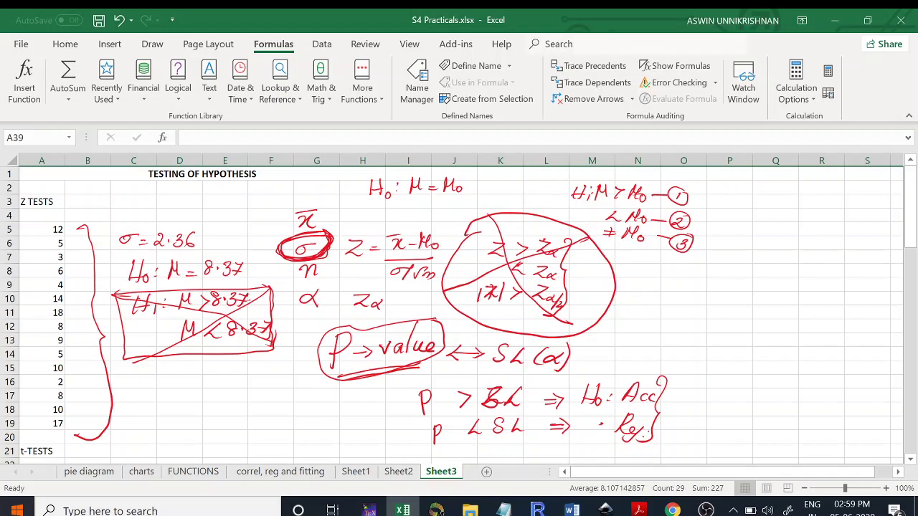
# Step: Insert the statistical function Z.TEST in cell D19
pyautogui.click(200, 322)
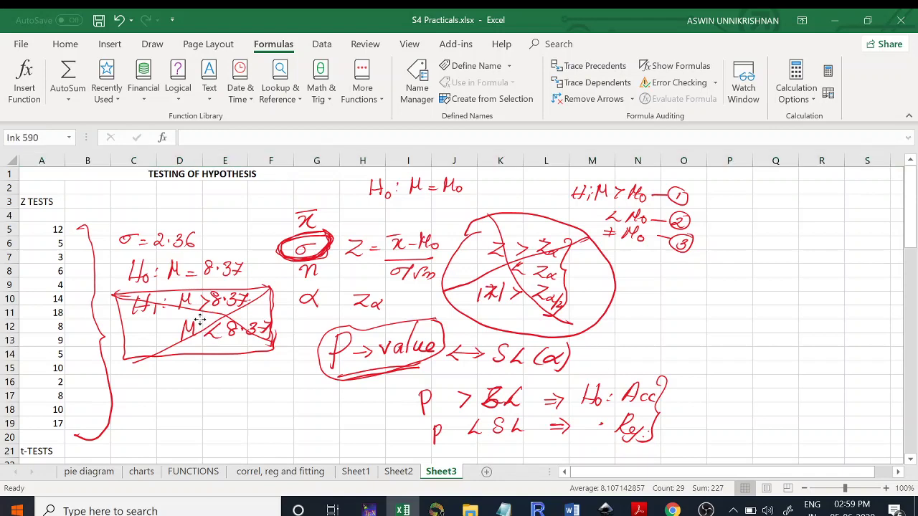
pyautogui.click(221, 370)
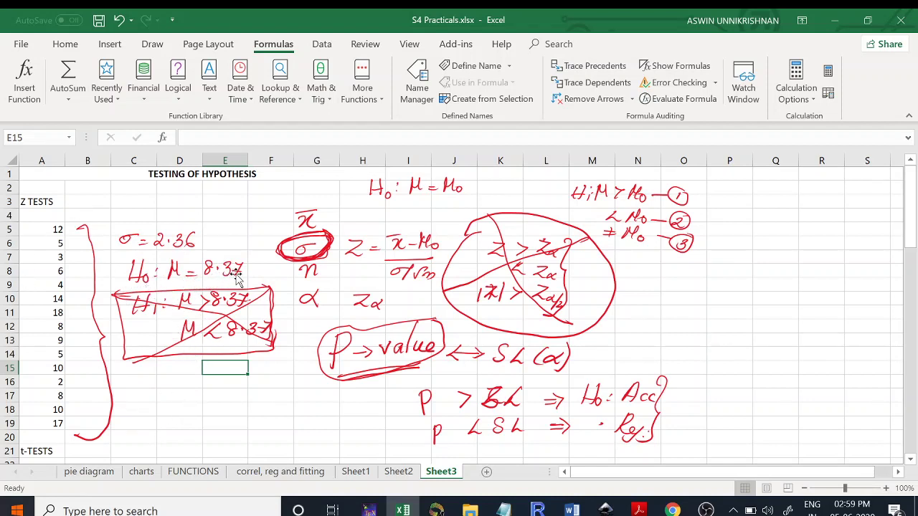
pyautogui.click(178, 423)
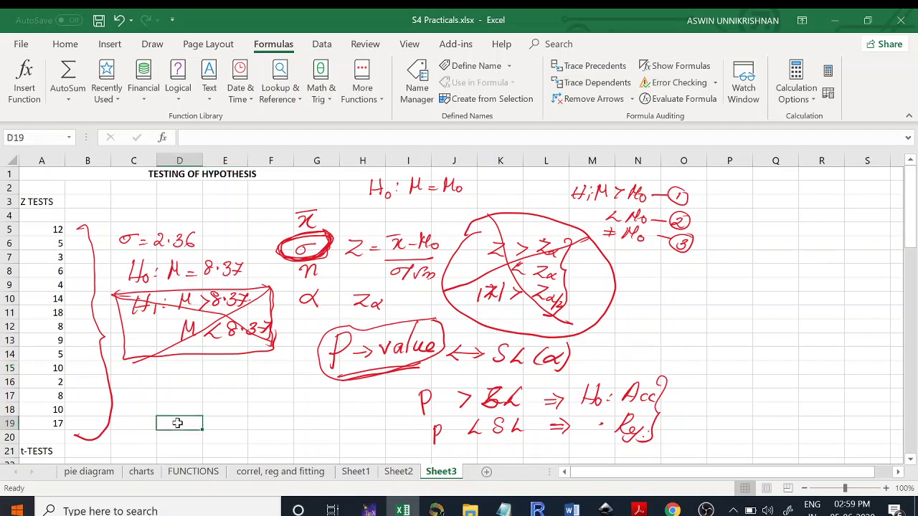
pyautogui.click(364, 101)
pyautogui.moveTo(369, 117)
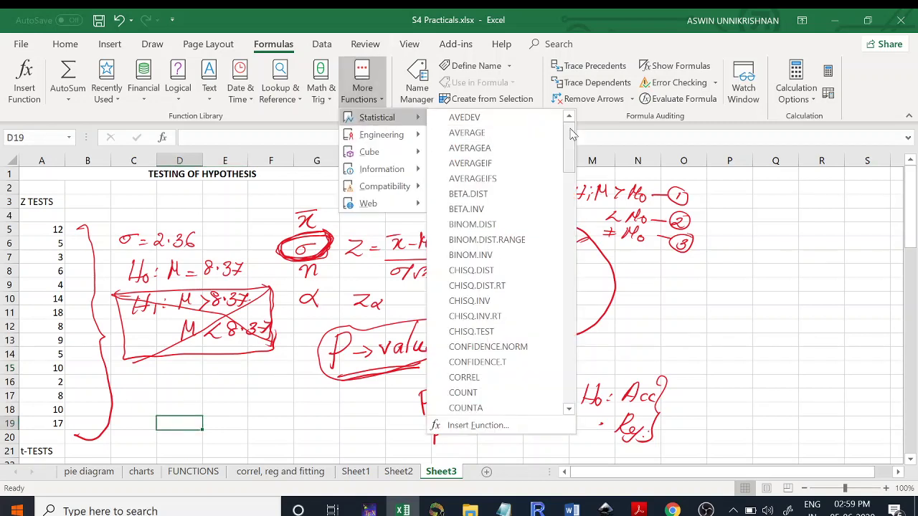
pyautogui.moveTo(572, 134); pyautogui.dragTo(577, 380)
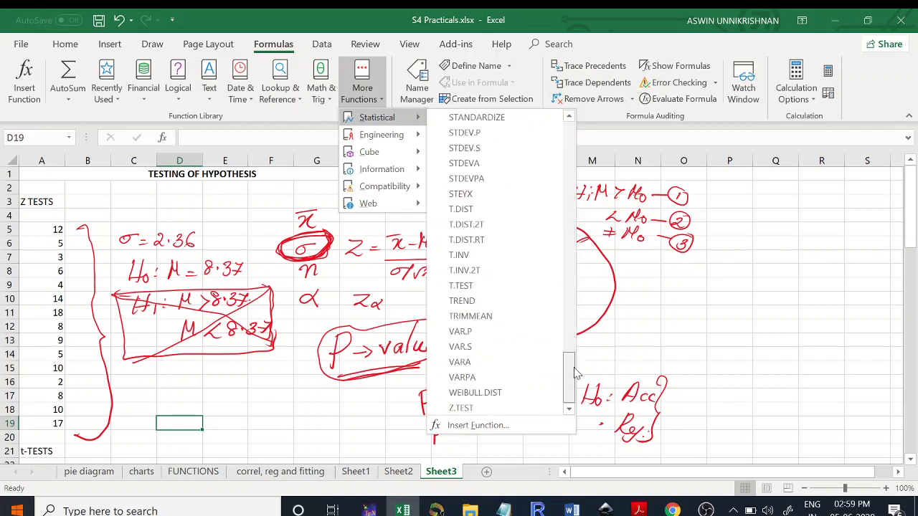
pyautogui.click(475, 407)
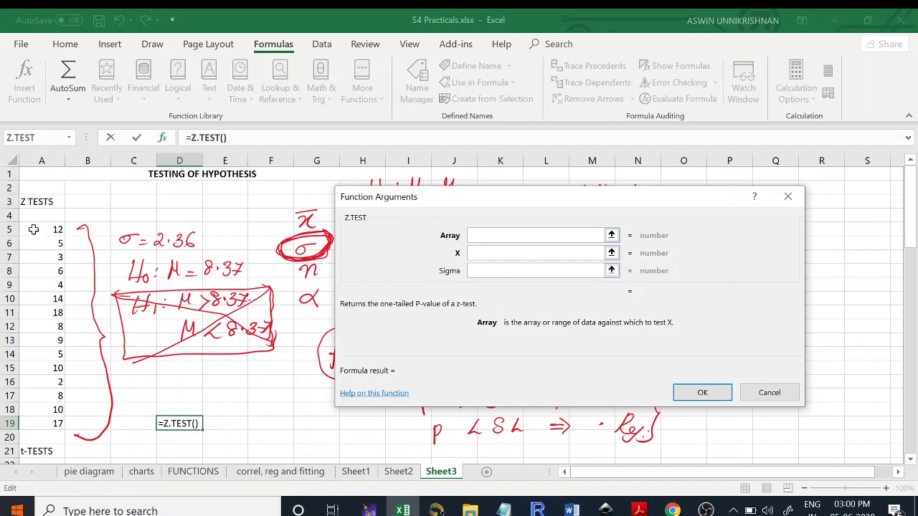
# Step: Set the Z.TEST arguments to array A5:A19, X 8.37 and Sigma 2.36, and accept the function
pyautogui.moveTo(33, 229); pyautogui.dragTo(44, 423)
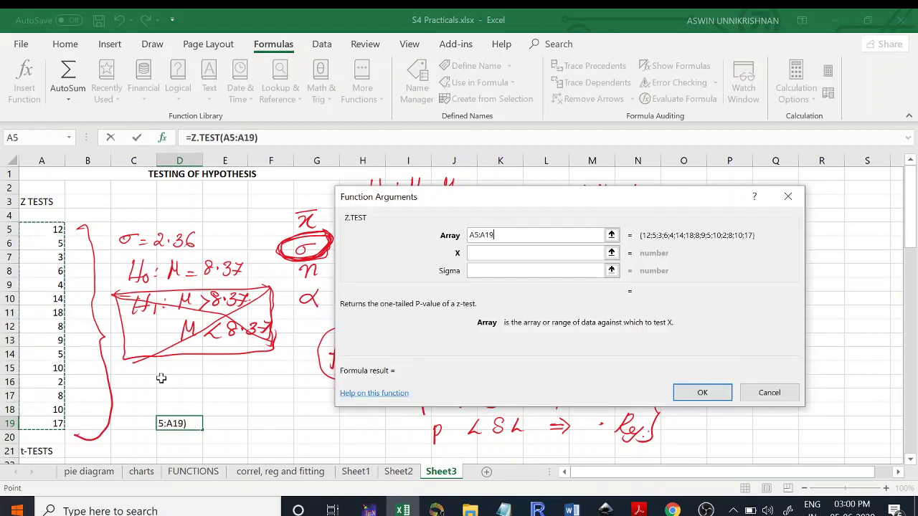
pyautogui.click(511, 253)
pyautogui.click(511, 253)
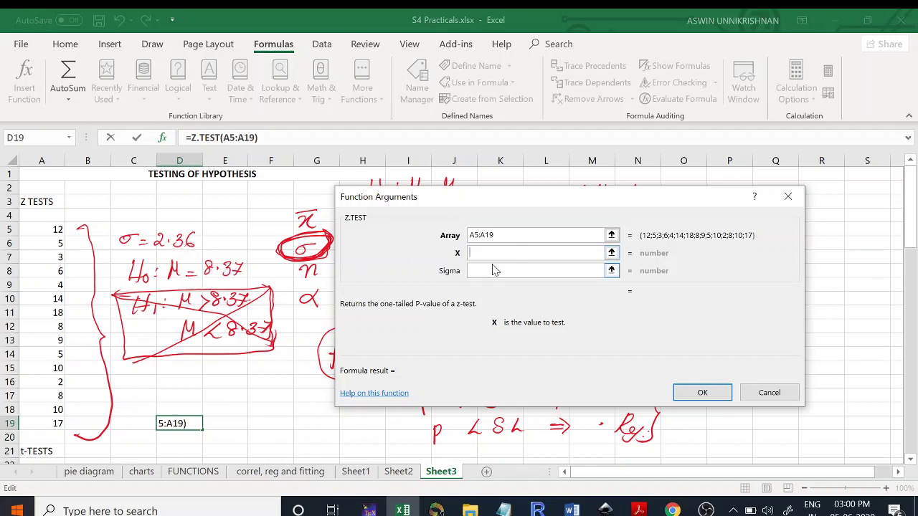
pyautogui.write('8.')
pyautogui.write('37')
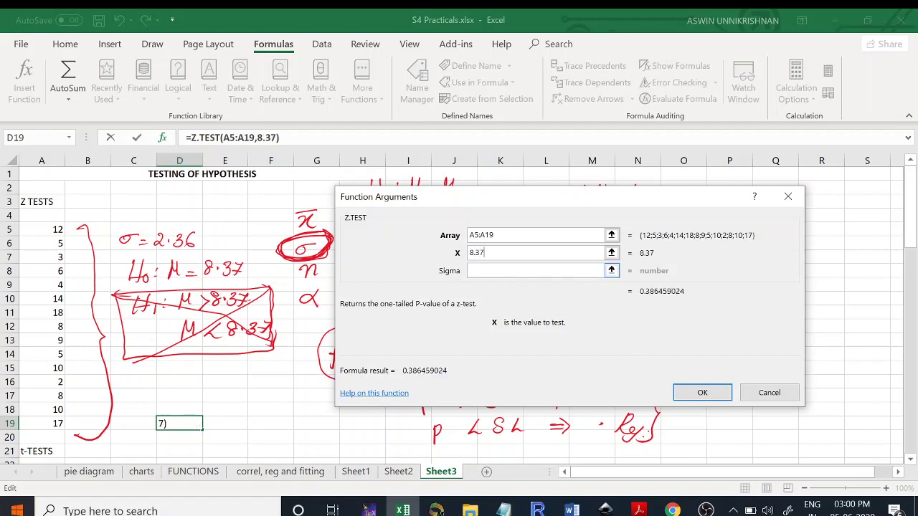
pyautogui.click(502, 271)
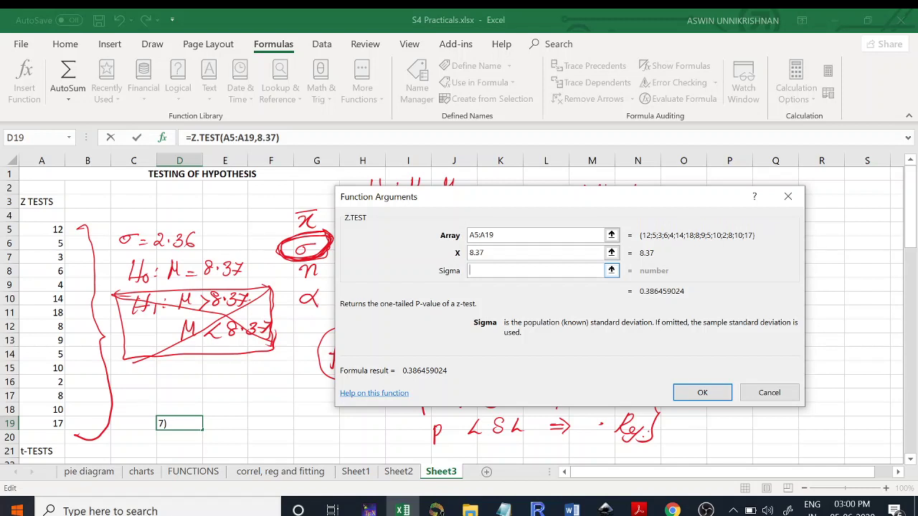
pyautogui.write('2.36')
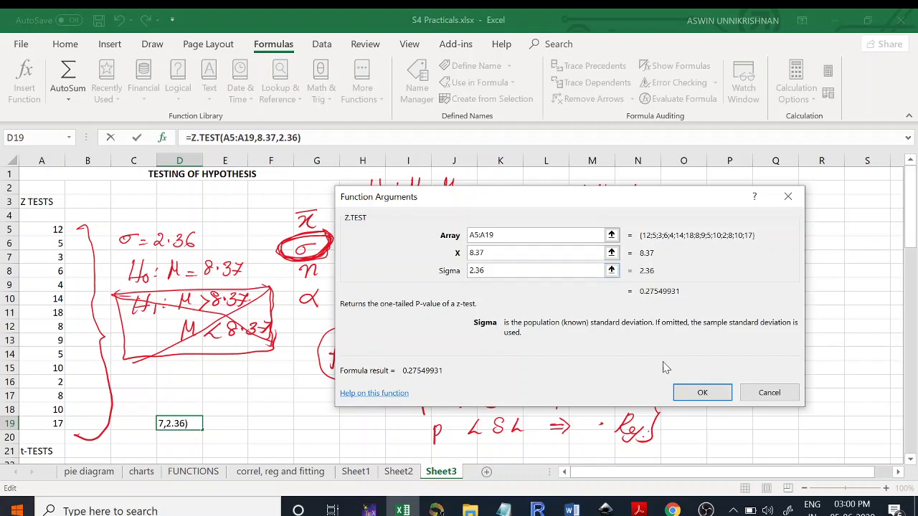
pyautogui.click(696, 396)
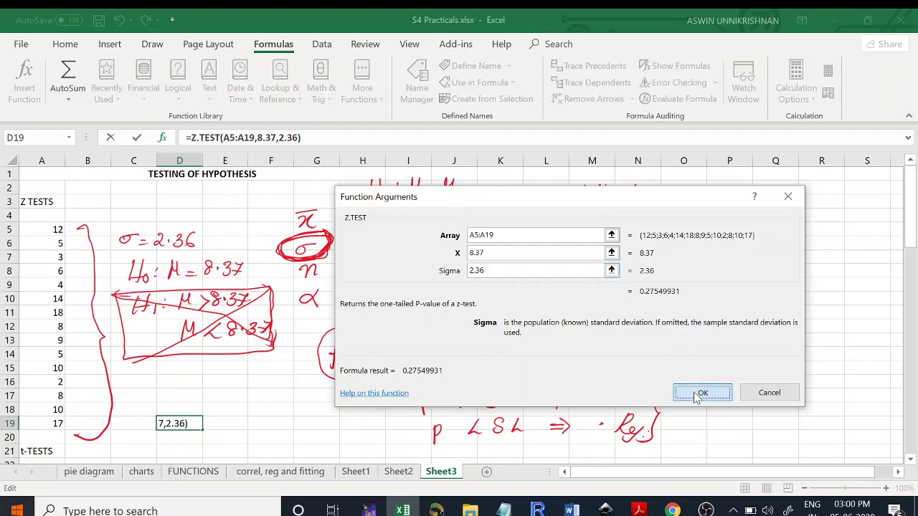
# Step: Enter the label "P Value" in cell C19 beside the Z.TEST result
pyautogui.click(139, 424)
pyautogui.write('P')
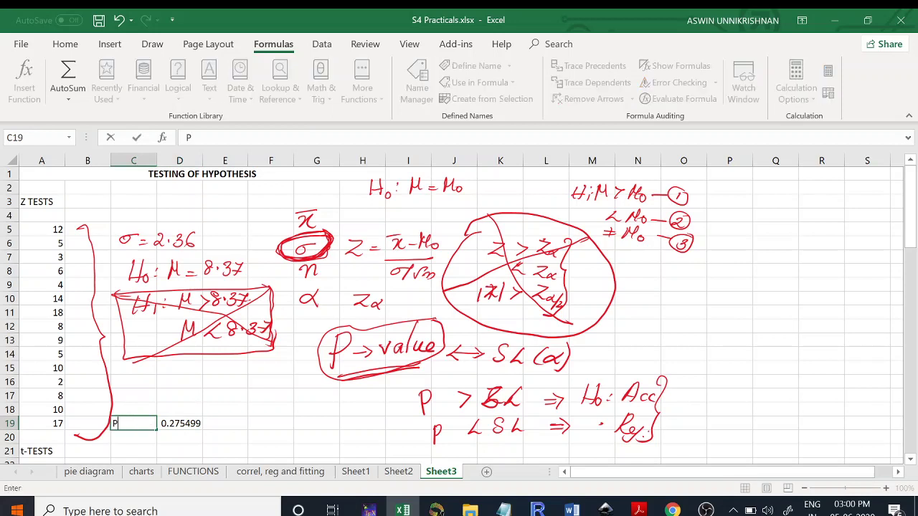
pyautogui.write(' Value')
# Step: Handwrite α = .05 above σ = 2.36 and add ink marks beside the acceptance and rejection rules
pyautogui.moveTo(125, 209)
pyautogui.mouseDown()
pyautogui.moveTo(176, 201)
pyautogui.moveTo(186, 211)
pyautogui.moveTo(204, 197)
pyautogui.mouseUp()
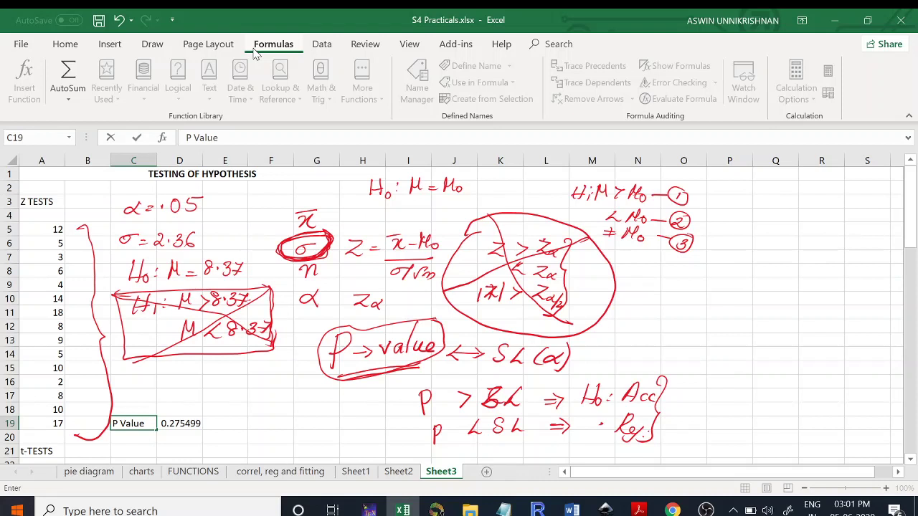
pyautogui.moveTo(389, 409); pyautogui.dragTo(413, 399)
pyautogui.moveTo(401, 435); pyautogui.dragTo(421, 433)
pyautogui.moveTo(597, 404)
pyautogui.mouseDown()
pyautogui.moveTo(621, 406)
pyautogui.moveTo(615, 411)
pyautogui.mouseUp()
# Step: Handwrite "H₀: μ = μ₀ 'n' is small" beside the t-TESTS data, around row 25
pyautogui.moveTo(915, 209); pyautogui.dragTo(915, 286)
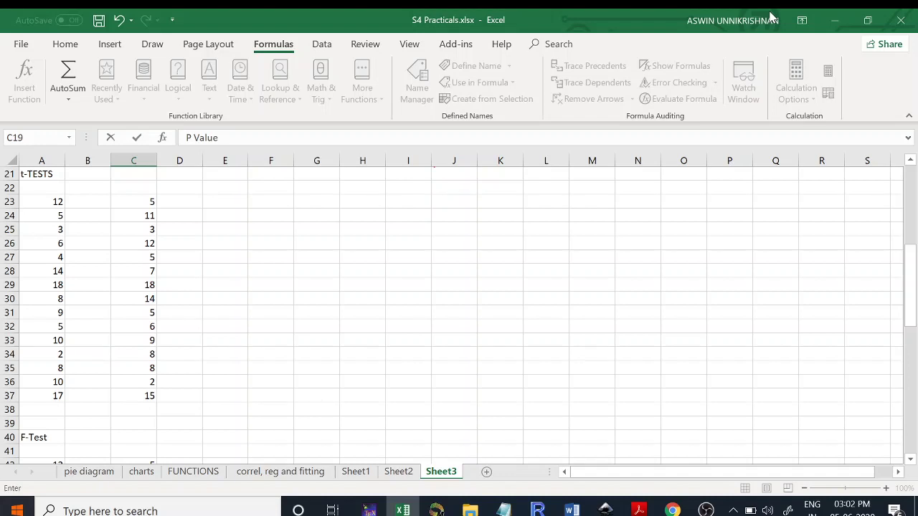
pyautogui.moveTo(208, 227)
pyautogui.mouseDown()
pyautogui.moveTo(208, 244)
pyautogui.moveTo(223, 236)
pyautogui.mouseUp()
pyautogui.moveTo(221, 237)
pyautogui.mouseDown()
pyautogui.moveTo(249, 244)
pyautogui.moveTo(263, 228)
pyautogui.mouseUp()
pyautogui.click(233, 232)
pyautogui.click(234, 238)
pyautogui.moveTo(269, 231); pyautogui.dragTo(278, 236)
pyautogui.moveTo(284, 225)
pyautogui.mouseDown()
pyautogui.moveTo(284, 241)
pyautogui.moveTo(292, 224)
pyautogui.moveTo(294, 241)
pyautogui.mouseUp()
pyautogui.moveTo(300, 237); pyautogui.dragTo(427, 234)
pyautogui.write('e')
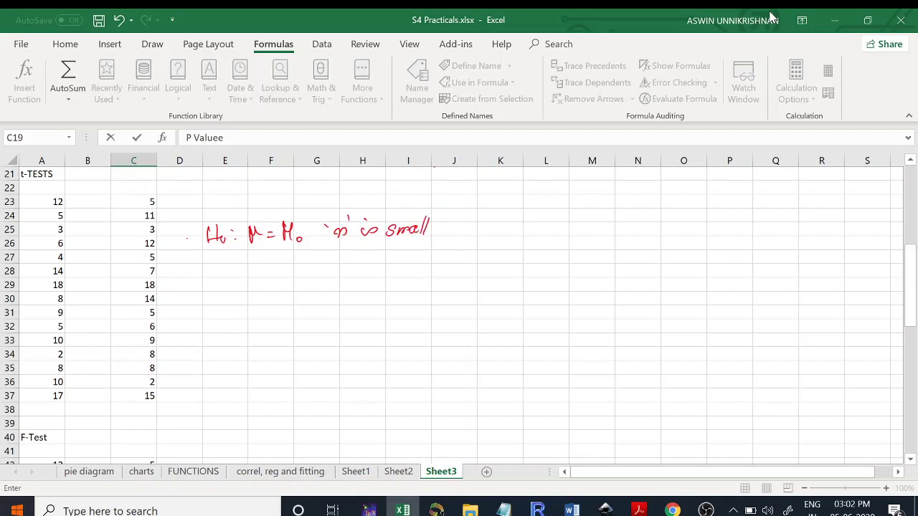
# Step: Number the first handwritten hypothesis (1) and handwrite "(2) H₀: μ₁ = μ₂" below it
pyautogui.moveTo(187, 236)
pyautogui.mouseDown()
pyautogui.moveTo(194, 247)
pyautogui.moveTo(182, 251)
pyautogui.moveTo(197, 287)
pyautogui.moveTo(207, 286)
pyautogui.moveTo(185, 292)
pyautogui.mouseUp()
pyautogui.moveTo(227, 266)
pyautogui.mouseDown()
pyautogui.moveTo(227, 287)
pyautogui.moveTo(239, 287)
pyautogui.mouseUp()
pyautogui.moveTo(227, 277)
pyautogui.mouseDown()
pyautogui.moveTo(274, 284)
pyautogui.moveTo(285, 265)
pyautogui.moveTo(292, 286)
pyautogui.moveTo(310, 270)
pyautogui.mouseUp()
pyautogui.moveTo(301, 273); pyautogui.dragTo(313, 273)
pyautogui.moveTo(317, 263); pyautogui.dragTo(316, 282)
pyautogui.moveTo(317, 269)
pyautogui.mouseDown()
pyautogui.moveTo(324, 262)
pyautogui.moveTo(325, 275)
pyautogui.moveTo(340, 280)
pyautogui.mouseUp()
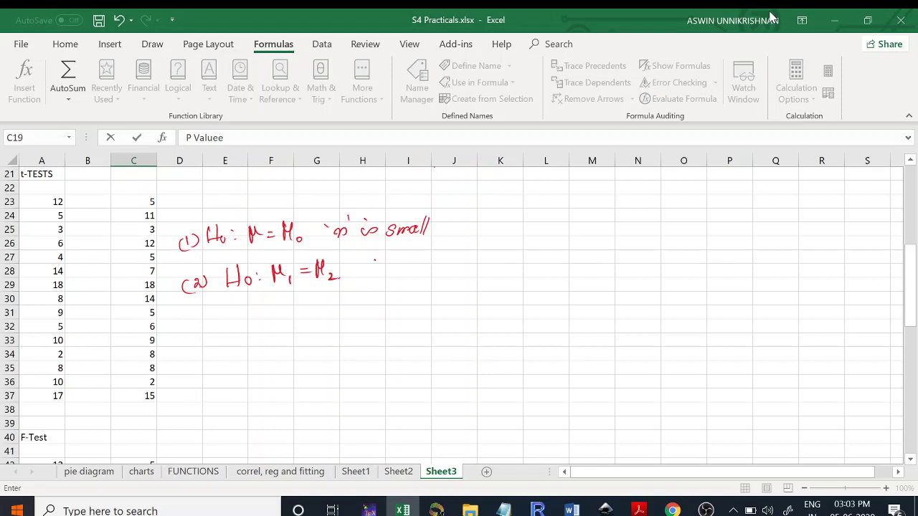
# Step: Handwrite the cases "(eq variance)", "(uneq ")" and "(Paired)" beside the second hypothesis
pyautogui.moveTo(374, 261)
pyautogui.mouseDown()
pyautogui.moveTo(372, 276)
pyautogui.moveTo(400, 273)
pyautogui.mouseUp()
pyautogui.moveTo(420, 265)
pyautogui.mouseDown()
pyautogui.moveTo(422, 273)
pyautogui.moveTo(431, 264)
pyautogui.mouseUp()
pyautogui.moveTo(436, 265); pyautogui.dragTo(477, 274)
pyautogui.moveTo(485, 270); pyautogui.dragTo(496, 277)
pyautogui.moveTo(375, 287)
pyautogui.mouseDown()
pyautogui.moveTo(370, 309)
pyautogui.moveTo(393, 297)
pyautogui.moveTo(431, 314)
pyautogui.moveTo(459, 302)
pyautogui.moveTo(474, 311)
pyautogui.mouseUp()
pyautogui.moveTo(377, 318); pyautogui.dragTo(367, 337)
pyautogui.moveTo(396, 323)
pyautogui.mouseDown()
pyautogui.moveTo(392, 341)
pyautogui.moveTo(393, 333)
pyautogui.moveTo(437, 340)
pyautogui.moveTo(463, 322)
pyautogui.moveTo(475, 342)
pyautogui.mouseUp()
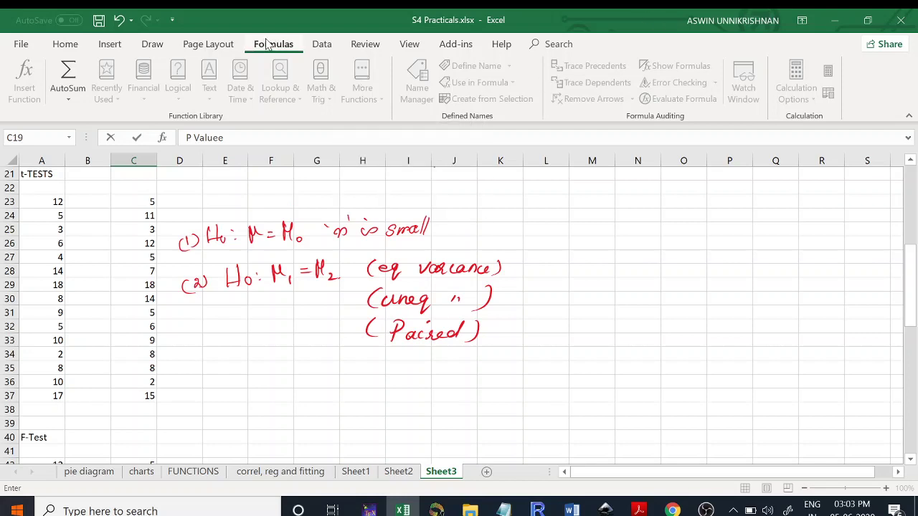
# Step: Start the statistical T.TEST function in cell M27 and move its arguments dialog off part of the notes
pyautogui.click(312, 178)
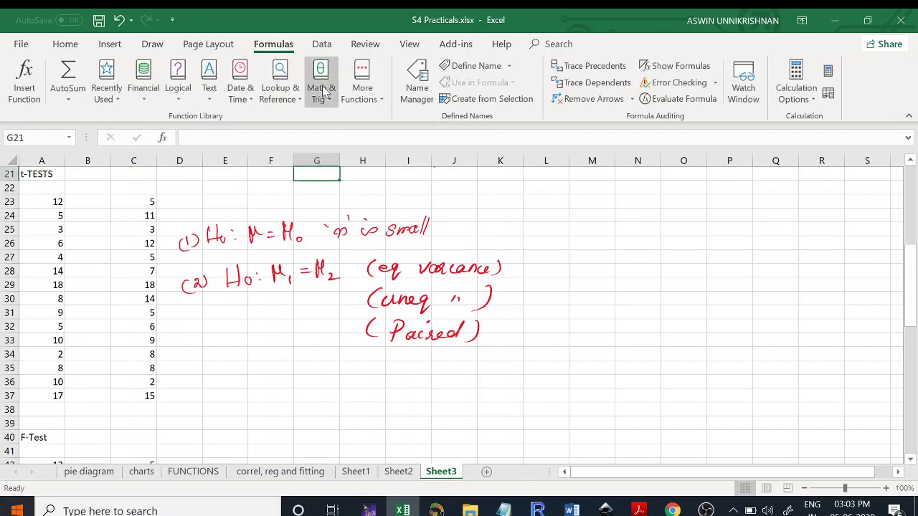
pyautogui.click(597, 256)
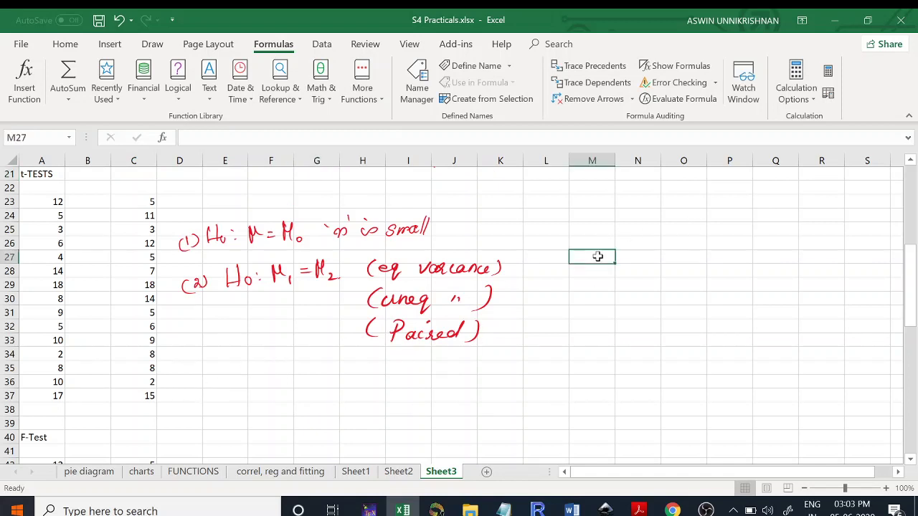
pyautogui.click(352, 93)
pyautogui.moveTo(372, 120)
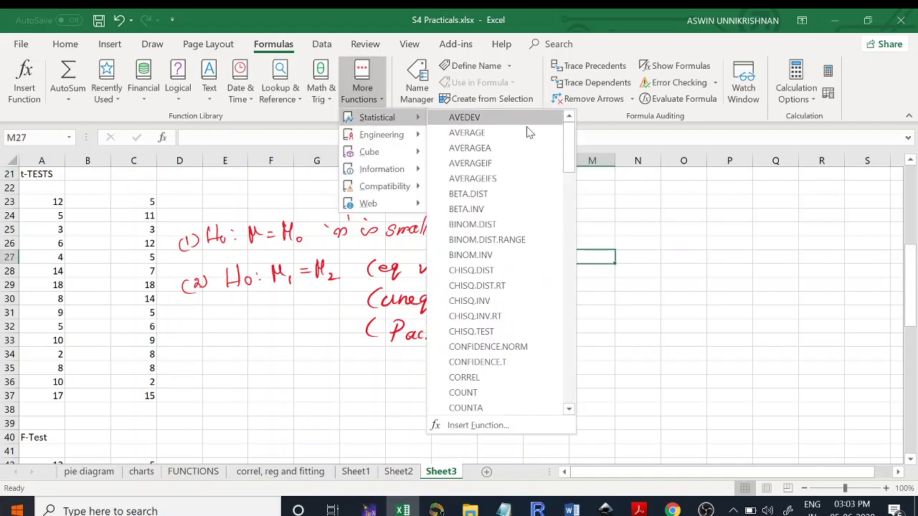
pyautogui.click(573, 414)
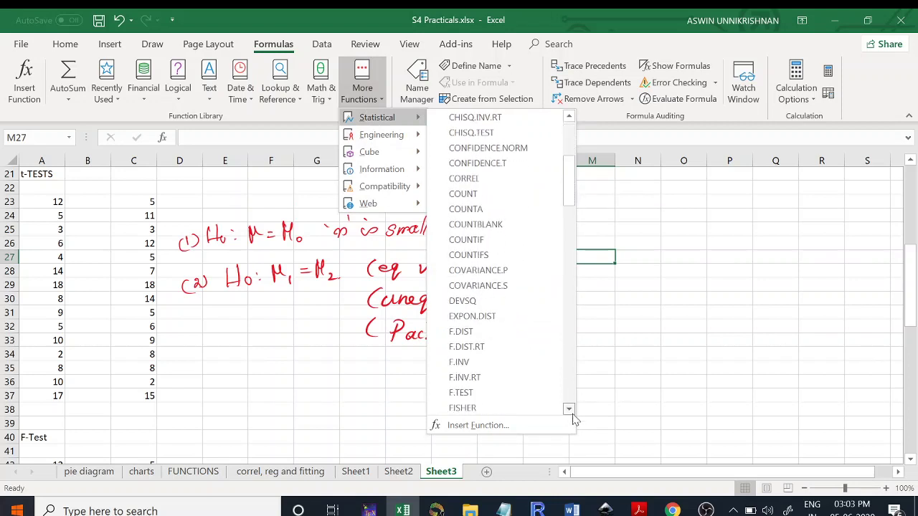
pyautogui.click(568, 393)
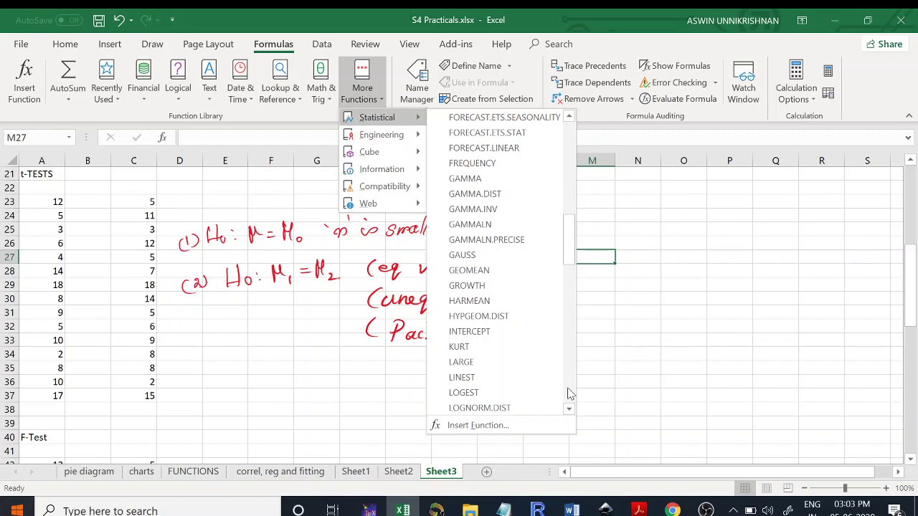
pyautogui.click(568, 393)
pyautogui.click(568, 394)
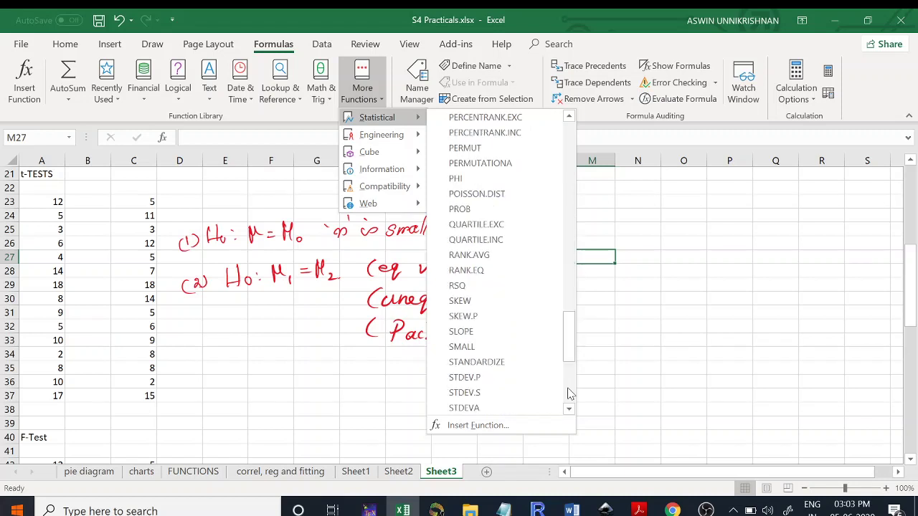
pyautogui.click(568, 394)
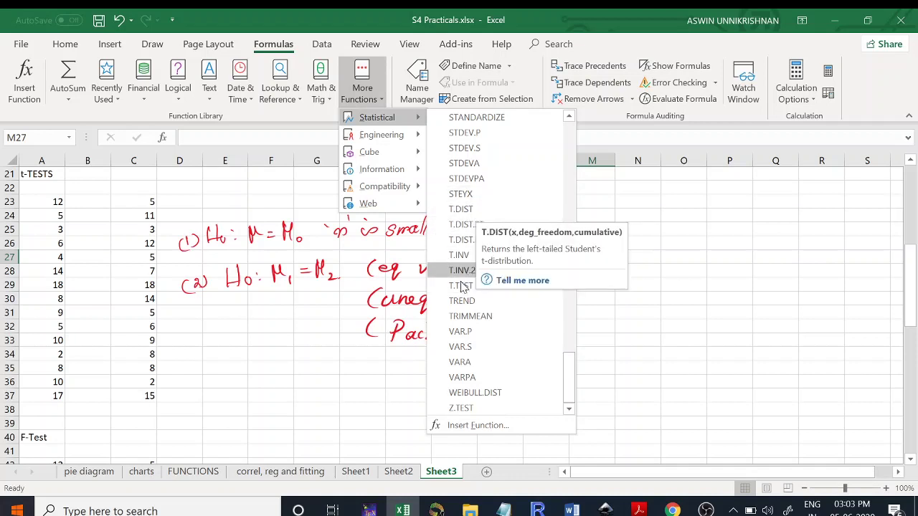
pyautogui.click(483, 289)
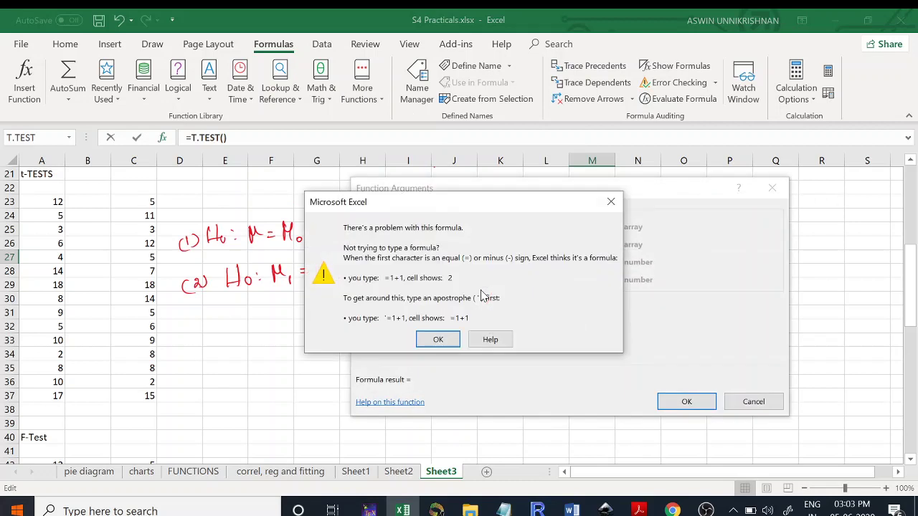
pyautogui.click(438, 339)
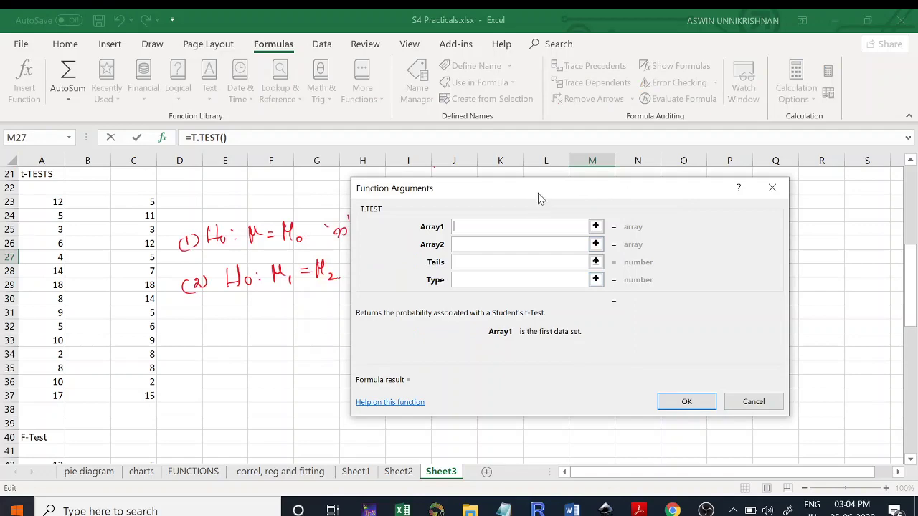
pyautogui.moveTo(543, 196); pyautogui.dragTo(616, 172)
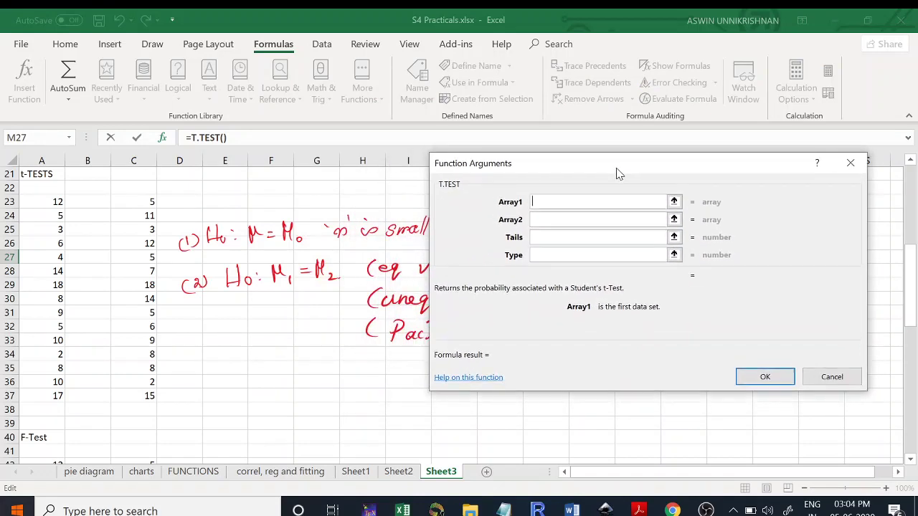
# Step: Box and cross out hypothesis (1) and its "'n' is small" note, and double-underline H₀: μ₁ = μ₂
pyautogui.moveTo(179, 240)
pyautogui.mouseDown()
pyautogui.moveTo(208, 258)
pyautogui.moveTo(304, 248)
pyautogui.moveTo(311, 215)
pyautogui.moveTo(172, 231)
pyautogui.moveTo(179, 264)
pyautogui.moveTo(310, 244)
pyautogui.mouseUp()
pyautogui.moveTo(178, 231)
pyautogui.mouseDown()
pyautogui.moveTo(284, 238)
pyautogui.moveTo(290, 215)
pyautogui.moveTo(225, 248)
pyautogui.mouseUp()
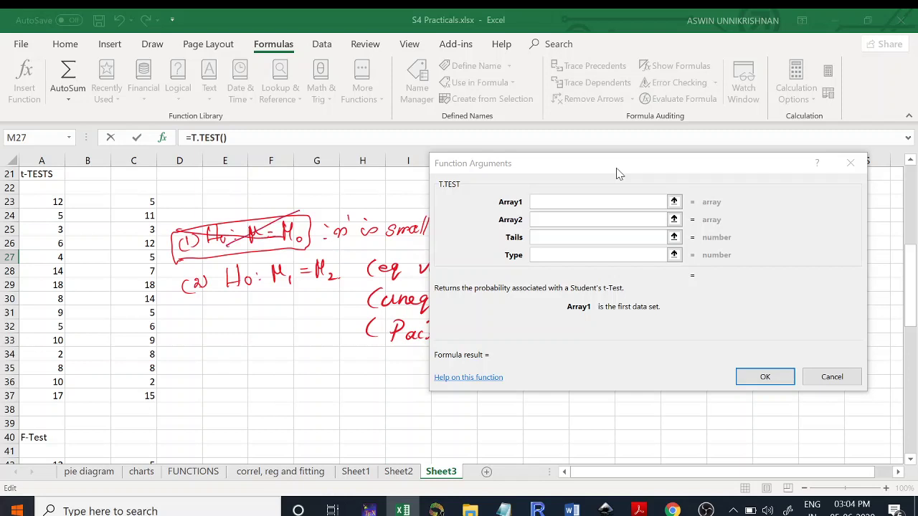
pyautogui.moveTo(326, 239)
pyautogui.mouseDown()
pyautogui.moveTo(400, 239)
pyautogui.moveTo(423, 230)
pyautogui.moveTo(390, 216)
pyautogui.moveTo(320, 230)
pyautogui.moveTo(423, 217)
pyautogui.moveTo(396, 219)
pyautogui.moveTo(412, 234)
pyautogui.moveTo(418, 213)
pyautogui.mouseUp()
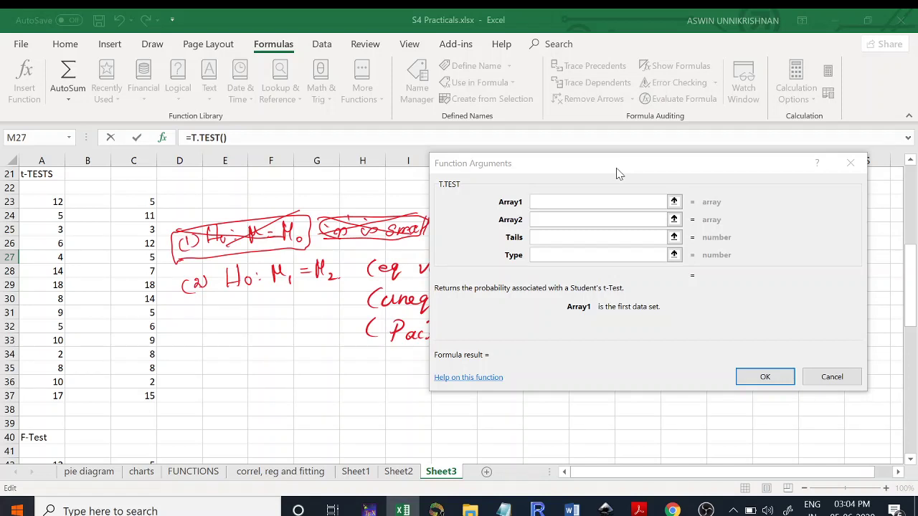
pyautogui.moveTo(224, 302)
pyautogui.mouseDown()
pyautogui.moveTo(344, 287)
pyautogui.moveTo(286, 296)
pyautogui.mouseUp()
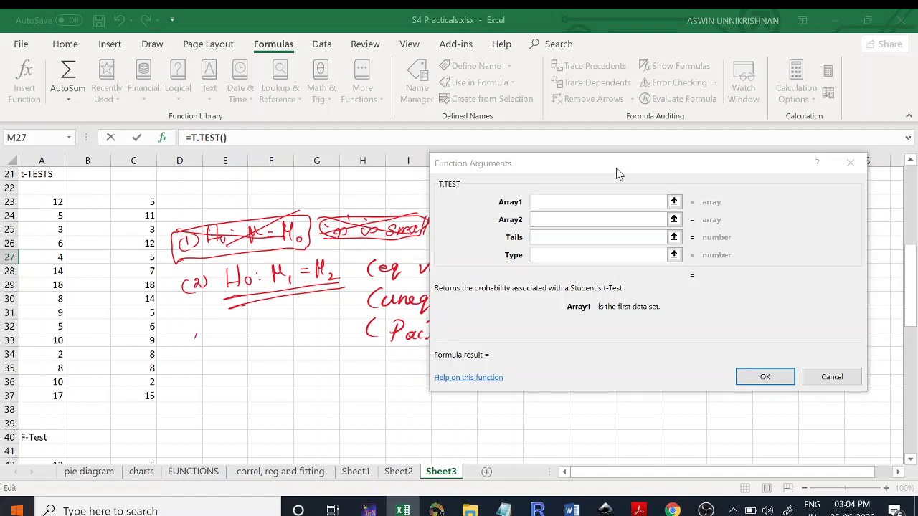
# Step: Handwrite t = (x̄₁ − x̄₂) / √[(n₁s₁² + n₂s₂²)/(n₁ + n₂ − 2) · (1/n₁ + 1/n₂)] beneath hypothesis (2)
pyautogui.moveTo(195, 335)
pyautogui.mouseDown()
pyautogui.moveTo(196, 348)
pyautogui.moveTo(219, 338)
pyautogui.mouseUp()
pyautogui.moveTo(212, 343); pyautogui.dragTo(234, 341)
pyautogui.moveTo(236, 331)
pyautogui.mouseDown()
pyautogui.moveTo(230, 340)
pyautogui.moveTo(241, 342)
pyautogui.moveTo(234, 329)
pyautogui.mouseUp()
pyautogui.moveTo(243, 333); pyautogui.dragTo(268, 329)
pyautogui.moveTo(268, 333)
pyautogui.mouseDown()
pyautogui.moveTo(275, 337)
pyautogui.moveTo(270, 322)
pyautogui.mouseUp()
pyautogui.moveTo(219, 355); pyautogui.dragTo(284, 344)
pyautogui.moveTo(202, 387); pyautogui.dragTo(205, 404)
pyautogui.moveTo(205, 402)
pyautogui.mouseDown()
pyautogui.moveTo(246, 356)
pyautogui.moveTo(308, 345)
pyautogui.mouseUp()
pyautogui.moveTo(218, 377)
pyautogui.mouseDown()
pyautogui.moveTo(279, 368)
pyautogui.moveTo(278, 357)
pyautogui.moveTo(289, 369)
pyautogui.mouseUp()
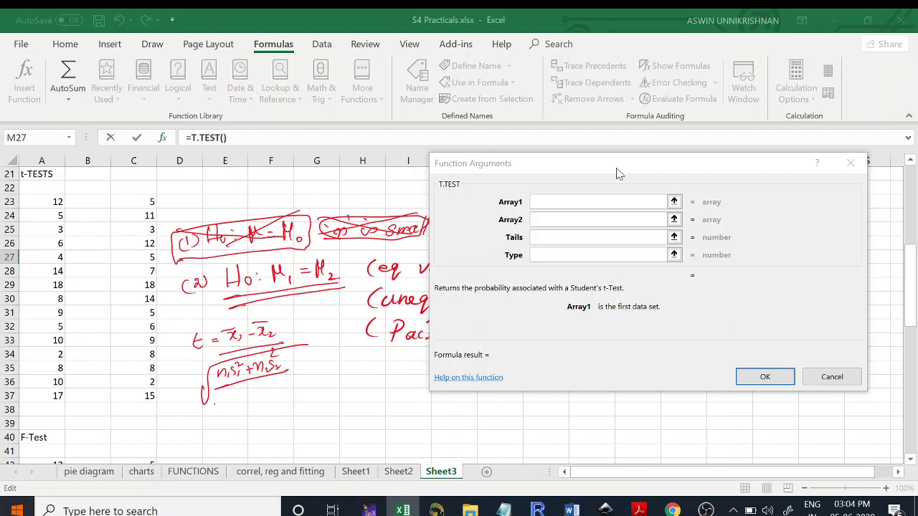
pyautogui.moveTo(213, 408); pyautogui.dragTo(227, 407)
pyautogui.moveTo(233, 401); pyautogui.dragTo(240, 404)
pyautogui.moveTo(245, 392); pyautogui.dragTo(269, 399)
pyautogui.moveTo(269, 388)
pyautogui.mouseDown()
pyautogui.moveTo(313, 368)
pyautogui.moveTo(316, 380)
pyautogui.moveTo(328, 364)
pyautogui.moveTo(347, 367)
pyautogui.mouseUp()
pyautogui.moveTo(284, 346); pyautogui.dragTo(341, 339)
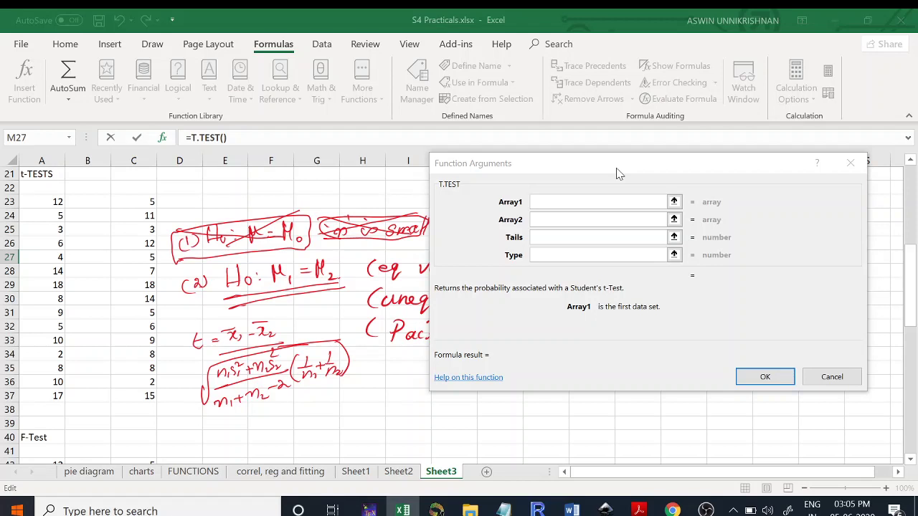
# Step: Draw arrows to the equal and unequal variance cases and sketch a rectangle with two short lines below it around columns L to N
pyautogui.moveTo(363, 270); pyautogui.dragTo(356, 312)
pyautogui.moveTo(721, 172); pyautogui.dragTo(811, 14)
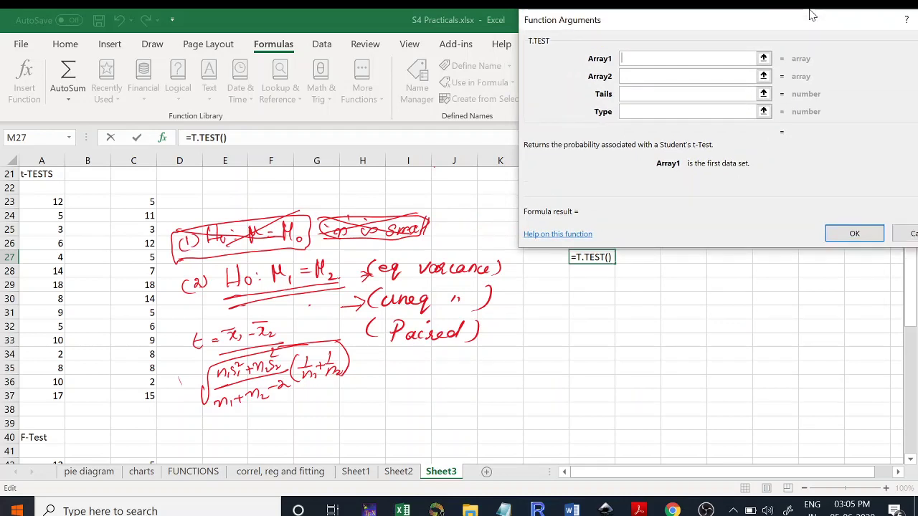
pyautogui.click(474, 369)
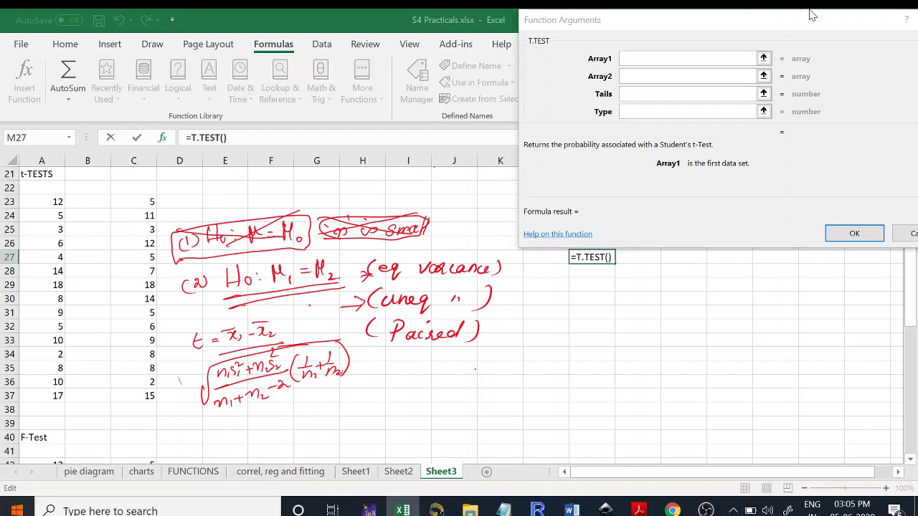
pyautogui.moveTo(526, 360)
pyautogui.mouseDown()
pyautogui.moveTo(526, 335)
pyautogui.moveTo(667, 337)
pyautogui.moveTo(654, 363)
pyautogui.moveTo(533, 363)
pyautogui.mouseUp()
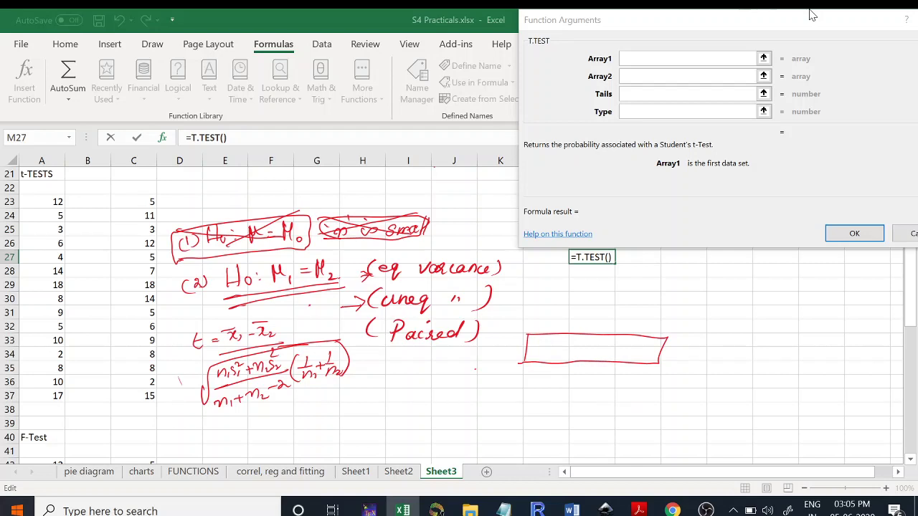
pyautogui.moveTo(525, 376); pyautogui.dragTo(630, 381)
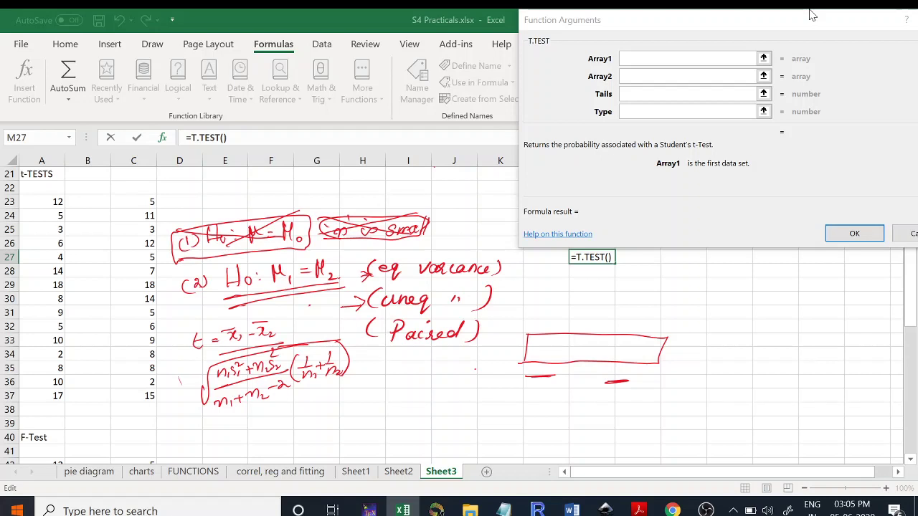
# Step: Draw an arrow from "(Paired)" to the rectangle and handwrite underlined x₁ and y₁ beside it
pyautogui.moveTo(481, 334)
pyautogui.mouseDown()
pyautogui.moveTo(516, 346)
pyautogui.moveTo(497, 355)
pyautogui.mouseUp()
pyautogui.moveTo(649, 340); pyautogui.dragTo(659, 339)
pyautogui.moveTo(689, 328)
pyautogui.mouseDown()
pyautogui.moveTo(701, 338)
pyautogui.moveTo(692, 338)
pyautogui.mouseUp()
pyautogui.moveTo(704, 333)
pyautogui.mouseDown()
pyautogui.moveTo(749, 333)
pyautogui.moveTo(736, 347)
pyautogui.moveTo(753, 343)
pyautogui.mouseUp()
pyautogui.moveTo(722, 346); pyautogui.dragTo(757, 344)
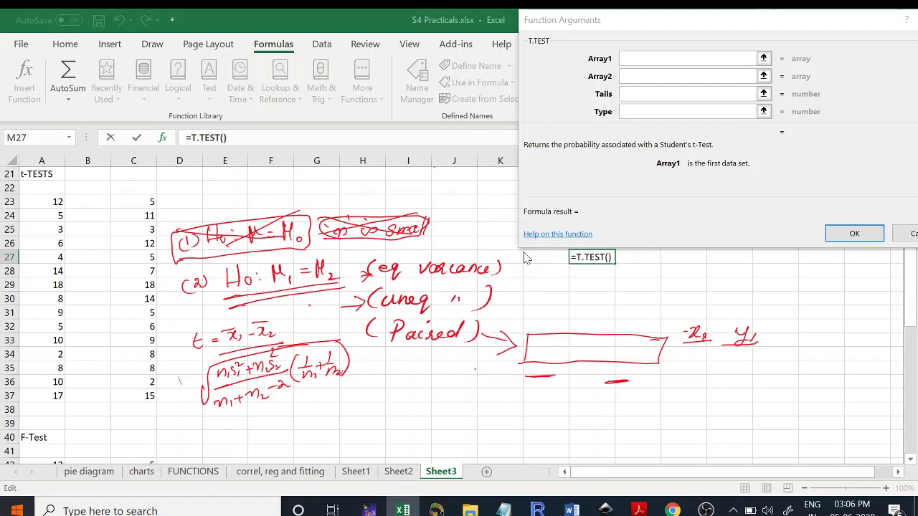
# Step: Handwrite d, d̄, S_d and a paired t formula with numerator d̄ beside the rectangle, and scribble out the formula's denominator
pyautogui.moveTo(798, 337)
pyautogui.mouseDown()
pyautogui.moveTo(786, 348)
pyautogui.moveTo(792, 333)
pyautogui.moveTo(800, 331)
pyautogui.moveTo(785, 341)
pyautogui.moveTo(821, 325)
pyautogui.mouseUp()
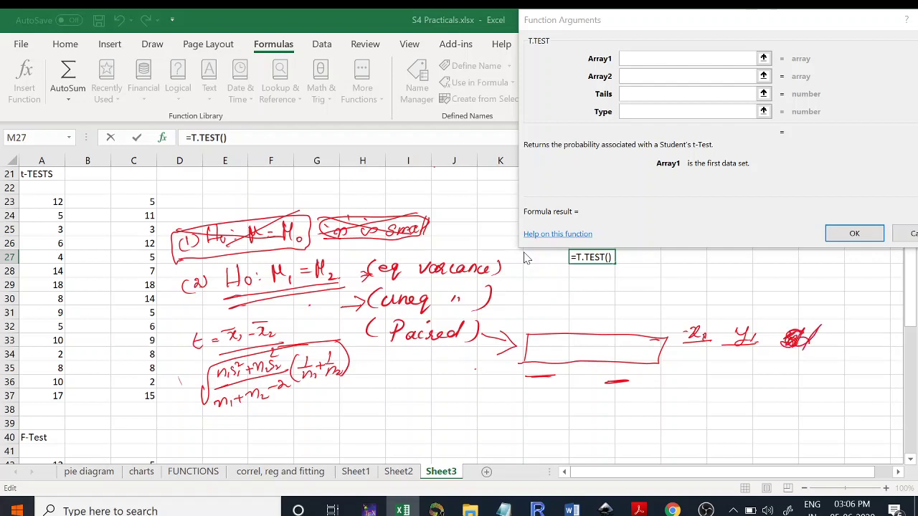
pyautogui.moveTo(789, 353); pyautogui.dragTo(860, 334)
pyautogui.moveTo(831, 363)
pyautogui.mouseDown()
pyautogui.moveTo(840, 361)
pyautogui.moveTo(824, 372)
pyautogui.moveTo(842, 377)
pyautogui.moveTo(845, 369)
pyautogui.mouseUp()
pyautogui.moveTo(697, 369)
pyautogui.mouseDown()
pyautogui.moveTo(692, 384)
pyautogui.moveTo(757, 376)
pyautogui.mouseUp()
pyautogui.moveTo(752, 362)
pyautogui.mouseDown()
pyautogui.moveTo(763, 359)
pyautogui.moveTo(763, 378)
pyautogui.mouseUp()
pyautogui.moveTo(713, 400)
pyautogui.mouseDown()
pyautogui.moveTo(717, 408)
pyautogui.moveTo(767, 387)
pyautogui.moveTo(733, 405)
pyautogui.moveTo(751, 392)
pyautogui.moveTo(753, 413)
pyautogui.moveTo(775, 413)
pyautogui.moveTo(770, 402)
pyautogui.moveTo(783, 398)
pyautogui.moveTo(784, 411)
pyautogui.mouseUp()
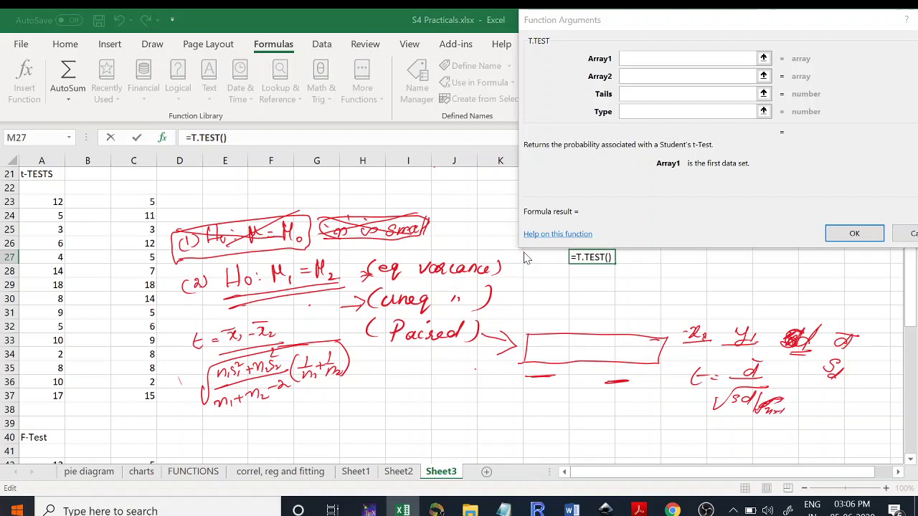
pyautogui.moveTo(716, 405); pyautogui.dragTo(763, 390)
pyautogui.moveTo(713, 406)
pyautogui.mouseDown()
pyautogui.moveTo(756, 386)
pyautogui.moveTo(741, 392)
pyautogui.moveTo(792, 403)
pyautogui.mouseUp()
pyautogui.click(592, 282)
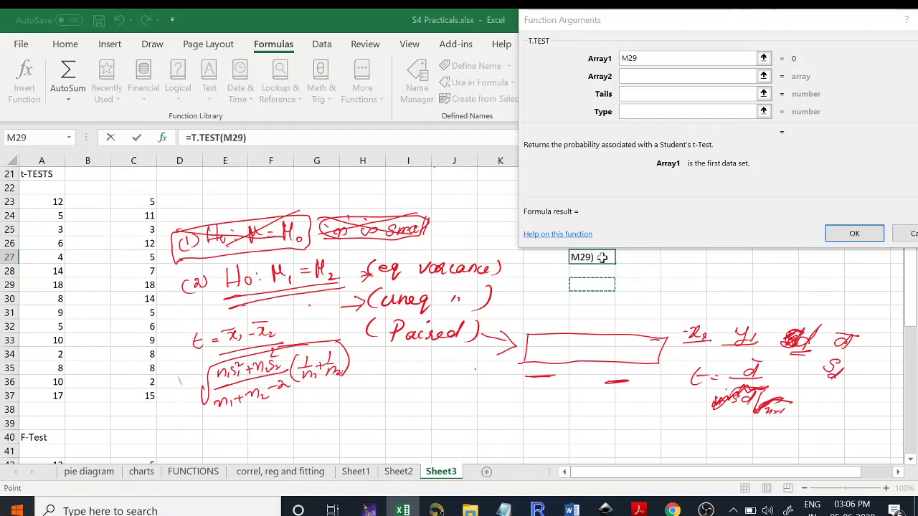
pyautogui.click(605, 258)
pyautogui.press('BackSpace')
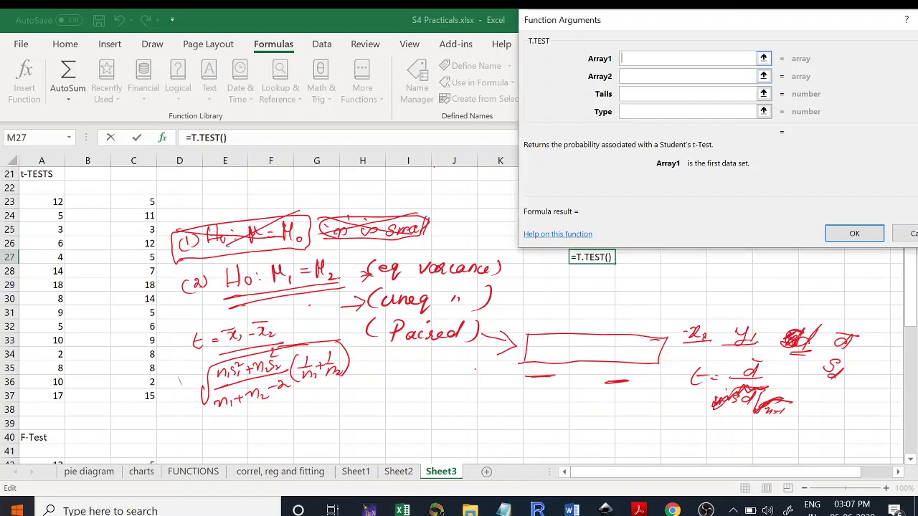
# Step: Set the T.TEST Array1 argument to A23:A37 and Array2 to C23:C37
pyautogui.moveTo(41, 188); pyautogui.dragTo(23, 396)
pyautogui.click(44, 203)
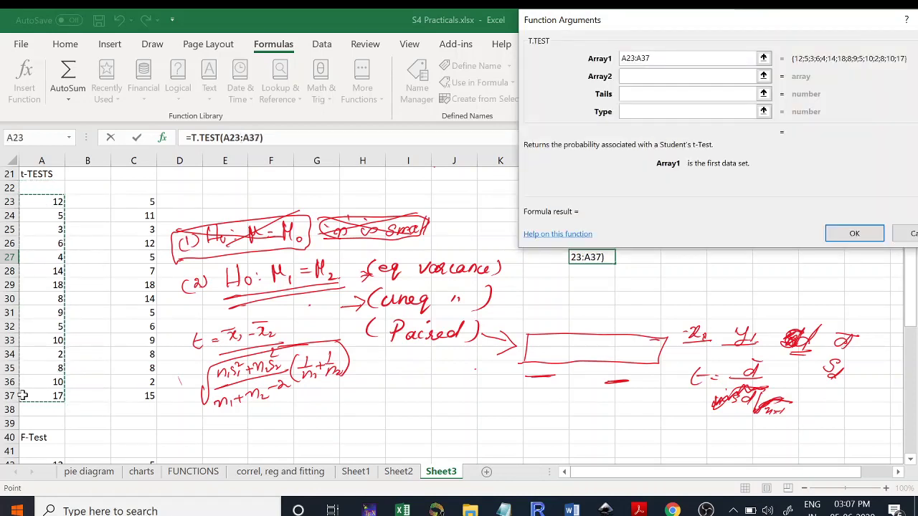
pyautogui.click(649, 77)
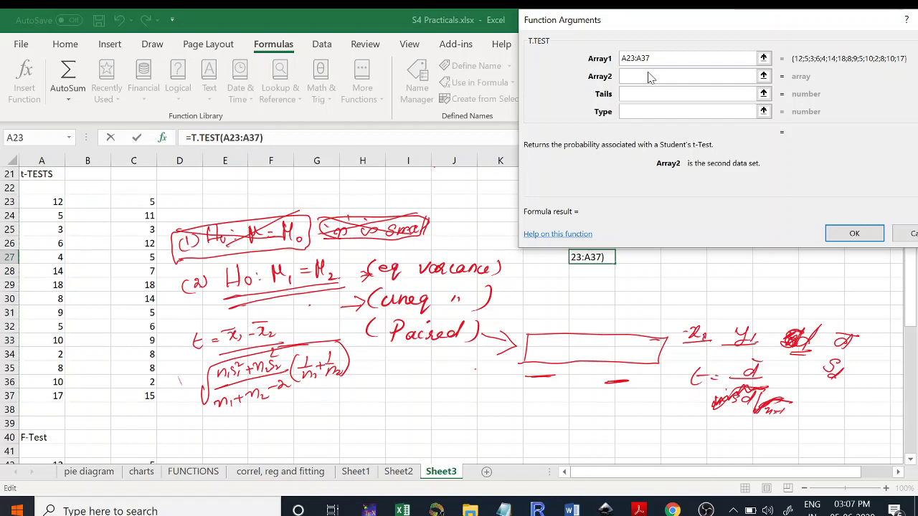
pyautogui.moveTo(141, 194); pyautogui.dragTo(137, 395)
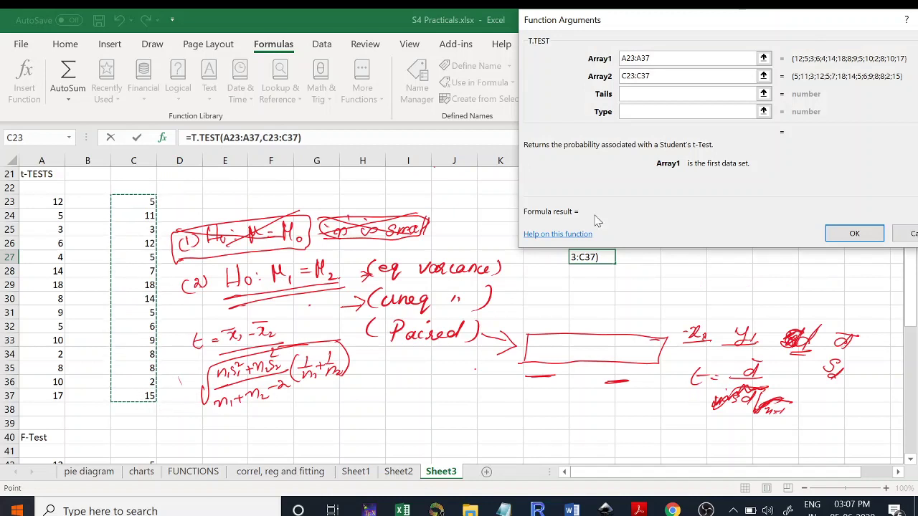
pyautogui.click(695, 95)
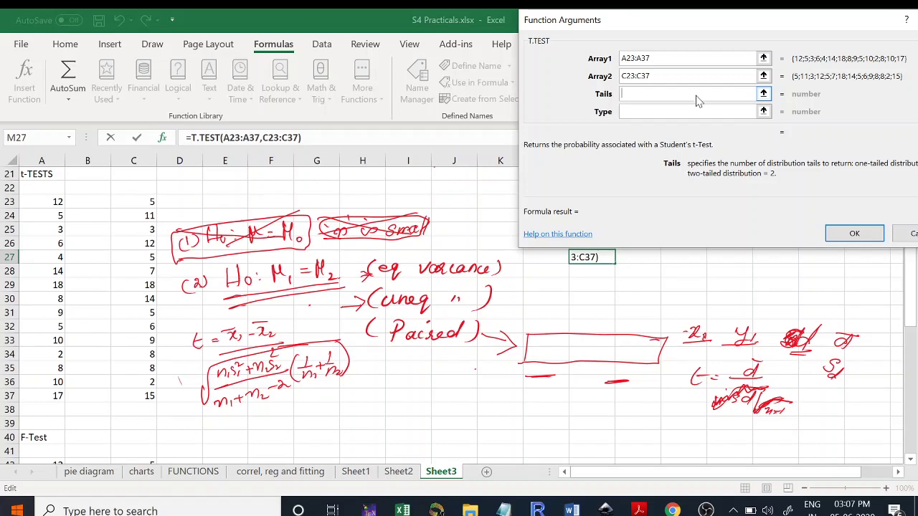
# Step: Handwrite the alternative hypothesis "H₁: μ₁ ≠ μ₂" around row 38 and double-underline it
pyautogui.moveTo(383, 399)
pyautogui.mouseDown()
pyautogui.moveTo(381, 416)
pyautogui.moveTo(390, 414)
pyautogui.mouseUp()
pyautogui.moveTo(382, 409)
pyautogui.mouseDown()
pyautogui.moveTo(395, 407)
pyautogui.moveTo(396, 417)
pyautogui.moveTo(423, 409)
pyautogui.moveTo(431, 393)
pyautogui.moveTo(432, 408)
pyautogui.moveTo(456, 400)
pyautogui.mouseUp()
pyautogui.moveTo(448, 406)
pyautogui.mouseDown()
pyautogui.moveTo(457, 405)
pyautogui.moveTo(444, 413)
pyautogui.mouseUp()
pyautogui.moveTo(462, 393)
pyautogui.mouseDown()
pyautogui.moveTo(460, 409)
pyautogui.moveTo(464, 389)
pyautogui.mouseUp()
pyautogui.moveTo(464, 391); pyautogui.dragTo(486, 411)
pyautogui.moveTo(391, 438)
pyautogui.mouseDown()
pyautogui.moveTo(492, 425)
pyautogui.moveTo(476, 430)
pyautogui.mouseUp()
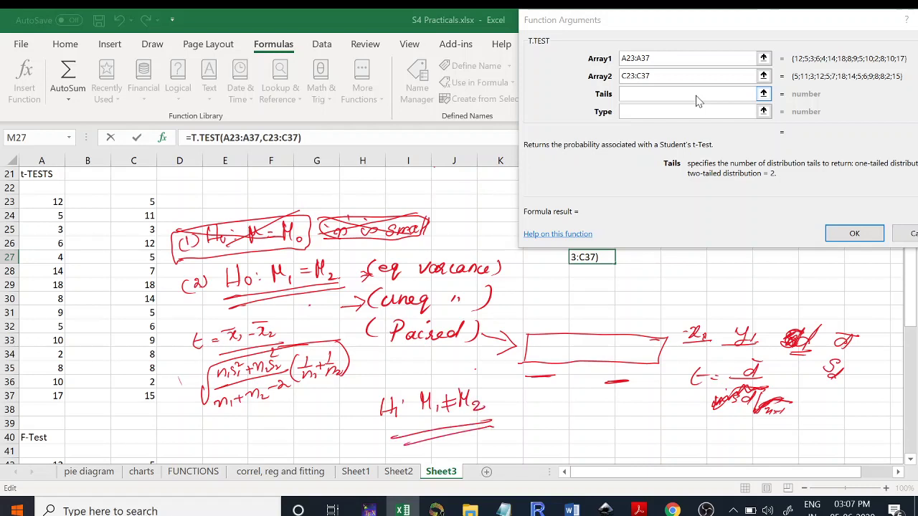
pyautogui.moveTo(414, 443); pyautogui.dragTo(458, 433)
# Step: Set the T.TEST Tails argument to 1 and handwrite the one-tailed alternatives μ₁ > μ₂ and μ₁ < μ₂
pyautogui.click(696, 101)
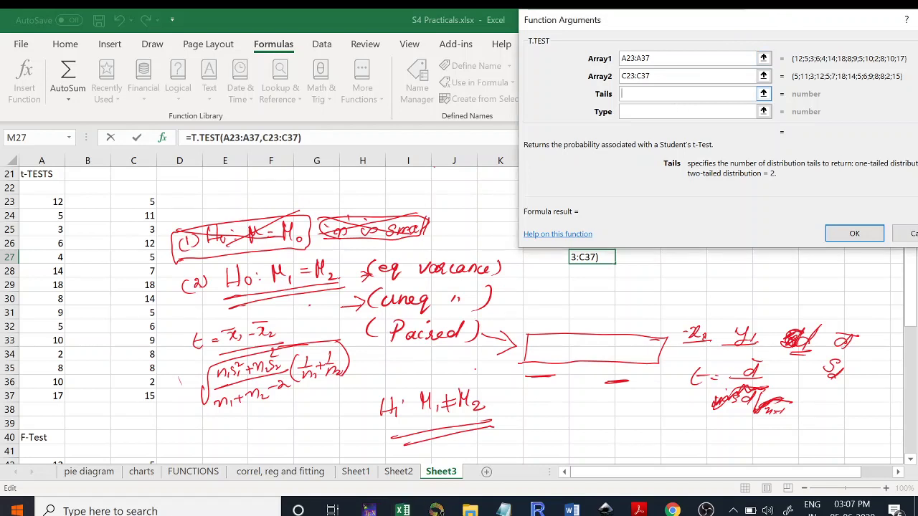
pyautogui.write('1')
pyautogui.moveTo(524, 410)
pyautogui.mouseDown()
pyautogui.moveTo(529, 433)
pyautogui.moveTo(552, 432)
pyautogui.moveTo(573, 413)
pyautogui.moveTo(583, 430)
pyautogui.mouseUp()
pyautogui.moveTo(528, 451)
pyautogui.mouseDown()
pyautogui.moveTo(538, 435)
pyautogui.moveTo(545, 449)
pyautogui.moveTo(564, 452)
pyautogui.moveTo(585, 436)
pyautogui.moveTo(591, 454)
pyautogui.mouseUp()
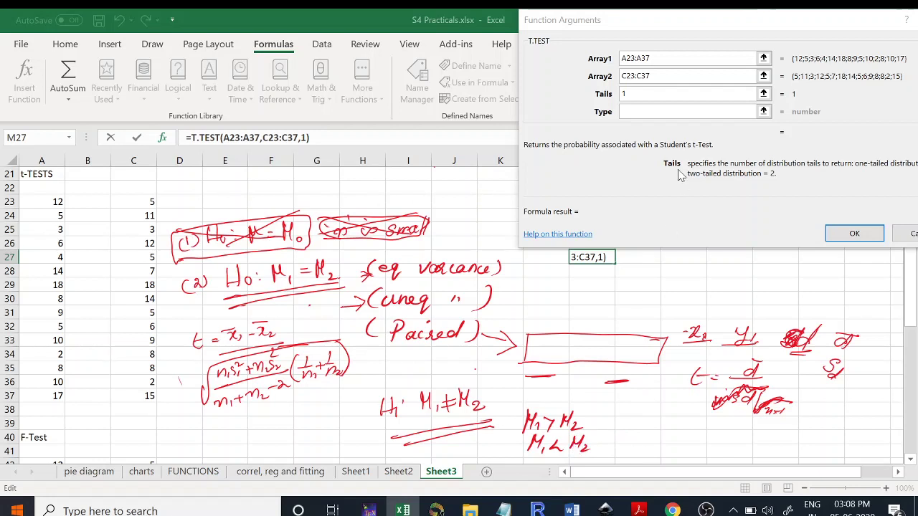
# Step: Preview the T.TEST result with Type 1, set Type to 3, and enter the one-tailed formula in M27
pyautogui.press('Tab')
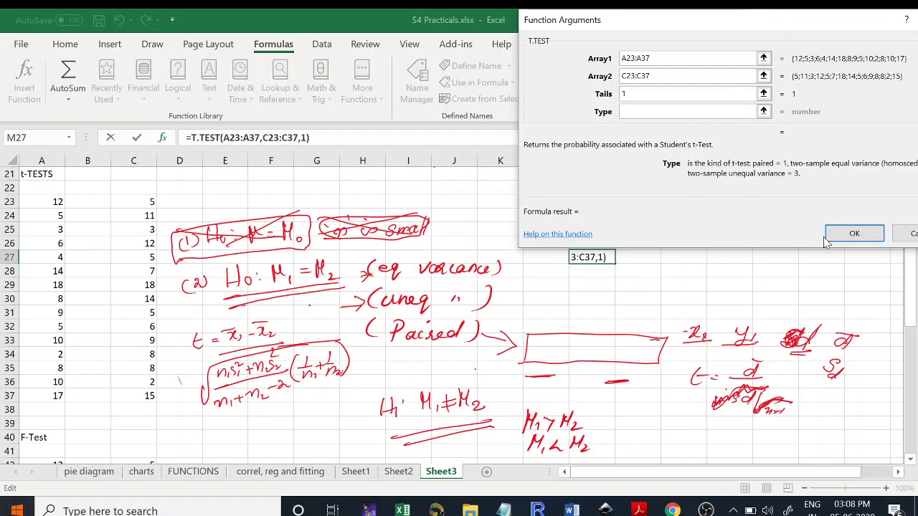
pyautogui.moveTo(643, 16); pyautogui.dragTo(561, 25)
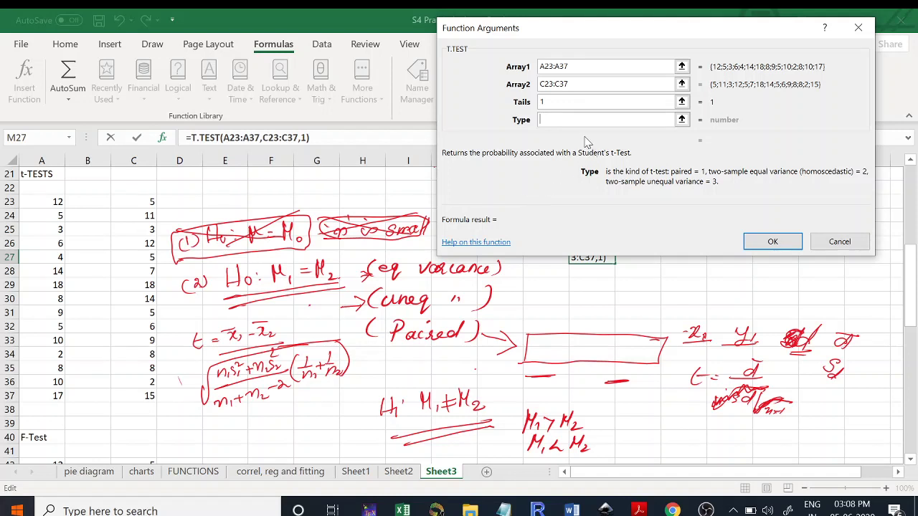
pyautogui.write('1')
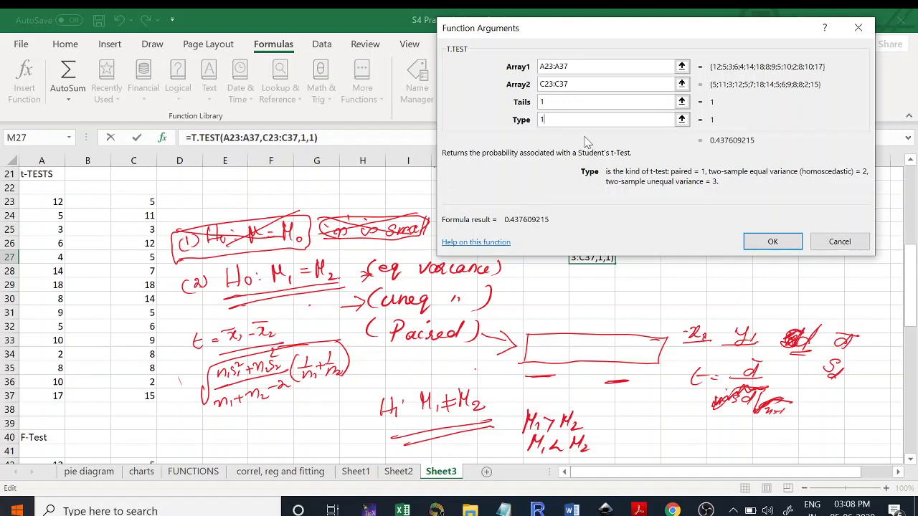
pyautogui.press('BackSpace')
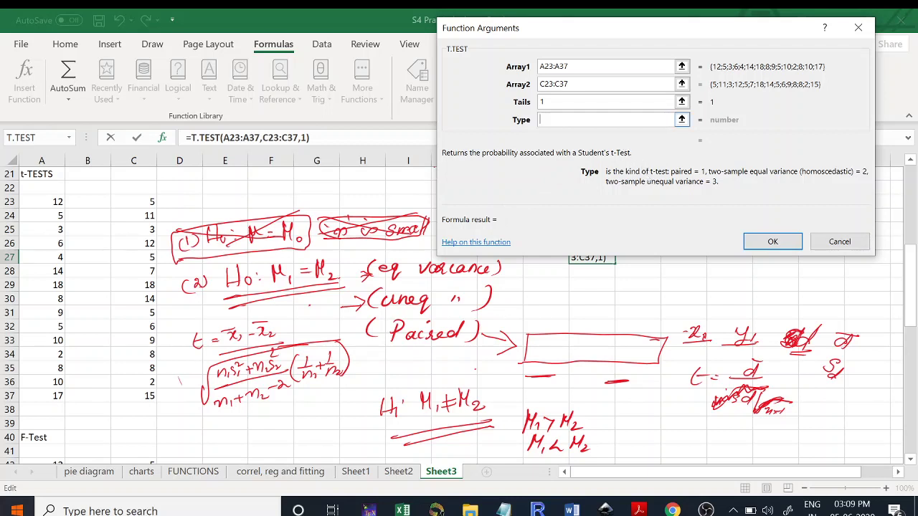
pyautogui.write('3')
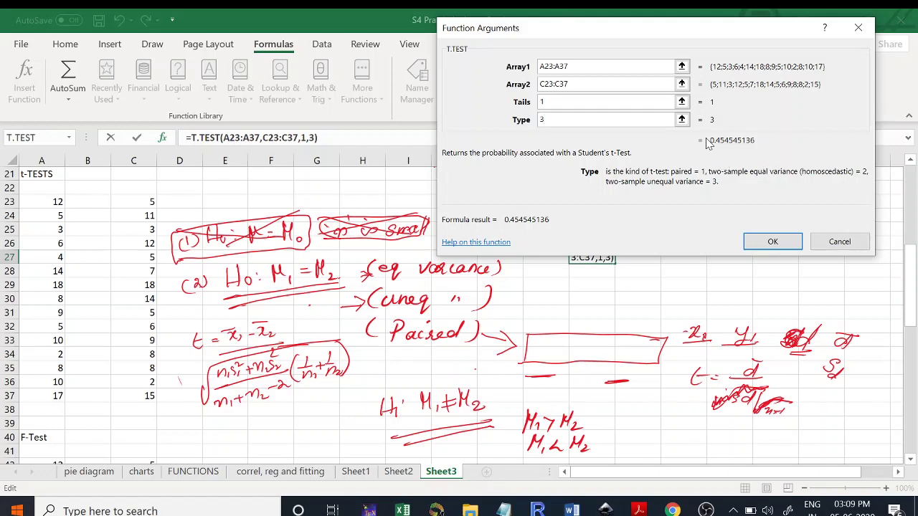
pyautogui.click(767, 244)
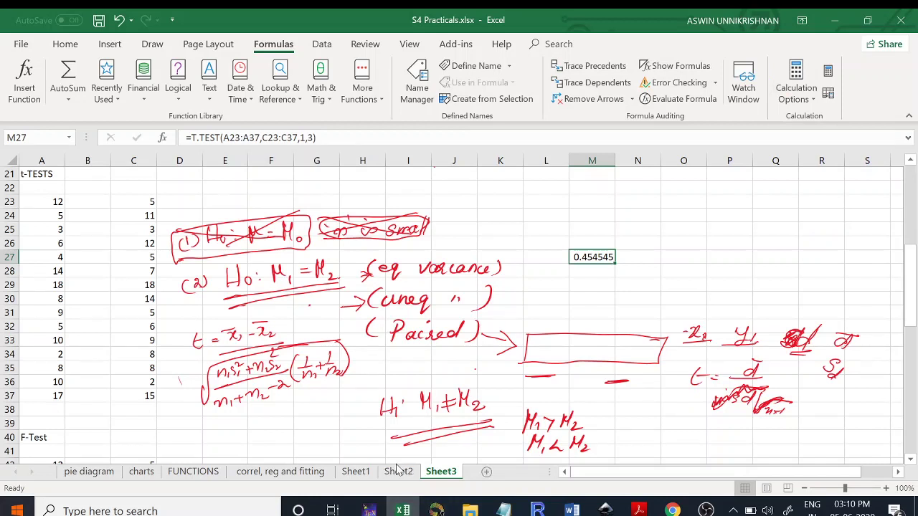
# Step: Handwrite a double underline below the P value in M27, "α = .05" beside it, and "Acc" above it
pyautogui.moveTo(595, 286)
pyautogui.mouseDown()
pyautogui.moveTo(626, 280)
pyautogui.moveTo(626, 291)
pyautogui.mouseUp()
pyautogui.moveTo(669, 270)
pyautogui.mouseDown()
pyautogui.moveTo(654, 277)
pyautogui.moveTo(671, 270)
pyautogui.mouseUp()
pyautogui.moveTo(674, 276); pyautogui.dragTo(682, 275)
pyautogui.moveTo(674, 280)
pyautogui.mouseDown()
pyautogui.moveTo(705, 289)
pyautogui.moveTo(714, 281)
pyautogui.moveTo(717, 290)
pyautogui.mouseUp()
pyautogui.moveTo(720, 280); pyautogui.dragTo(730, 279)
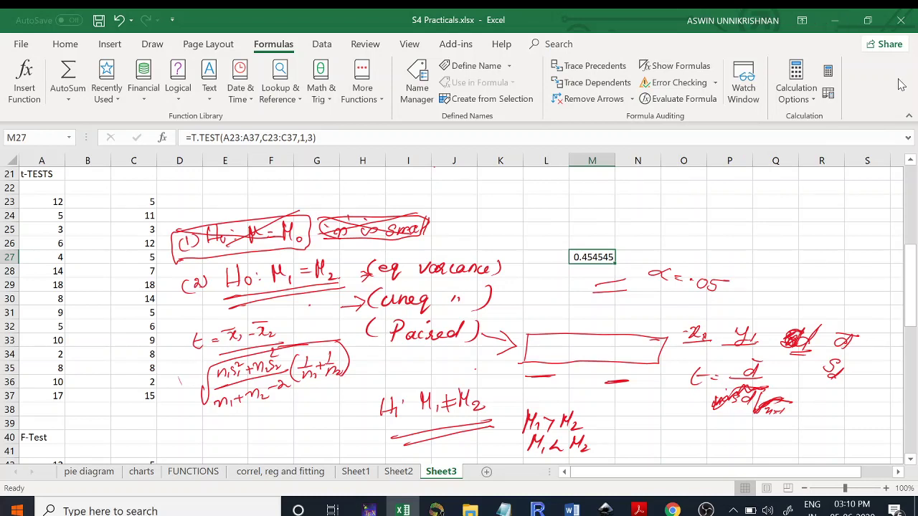
pyautogui.moveTo(599, 226)
pyautogui.mouseDown()
pyautogui.moveTo(606, 206)
pyautogui.moveTo(616, 226)
pyautogui.moveTo(615, 218)
pyautogui.moveTo(640, 228)
pyautogui.mouseUp()
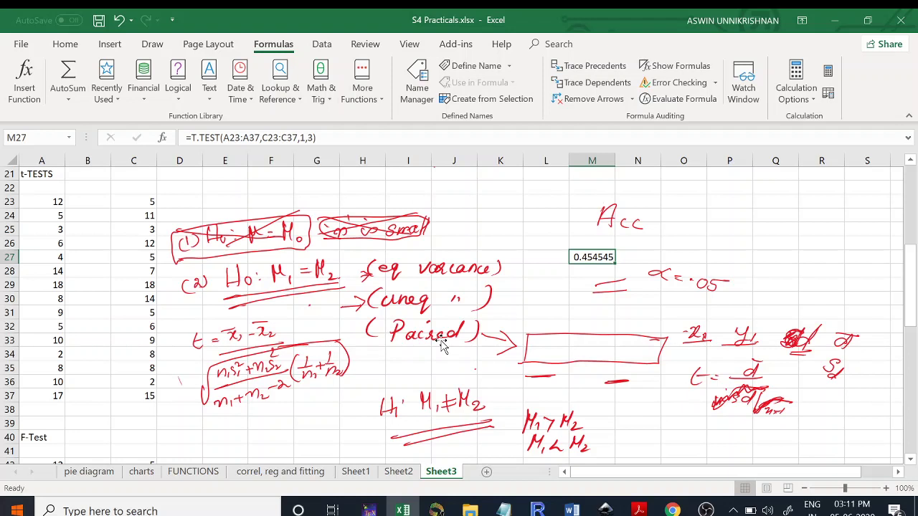
# Step: Start a T.TEST function in K23 with Array1 A23:A37 and Array2 C23:C37
pyautogui.click(497, 200)
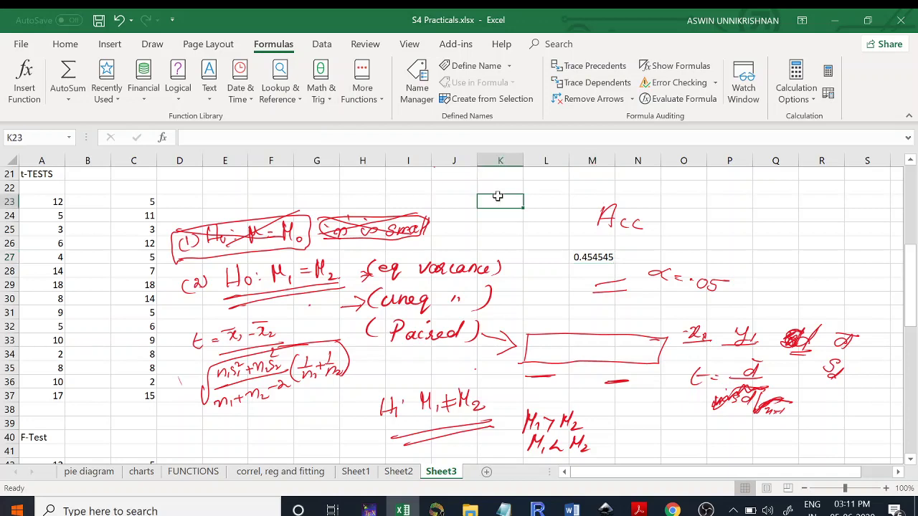
pyautogui.click(114, 92)
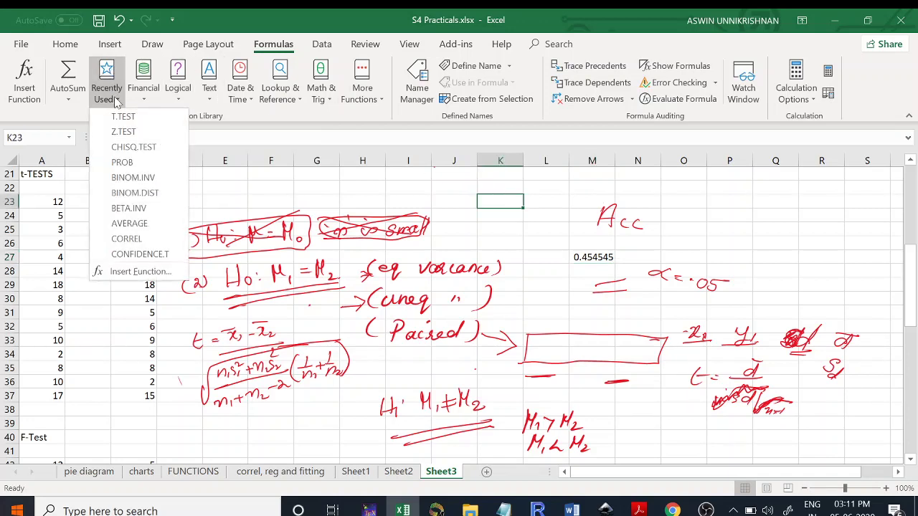
pyautogui.click(124, 117)
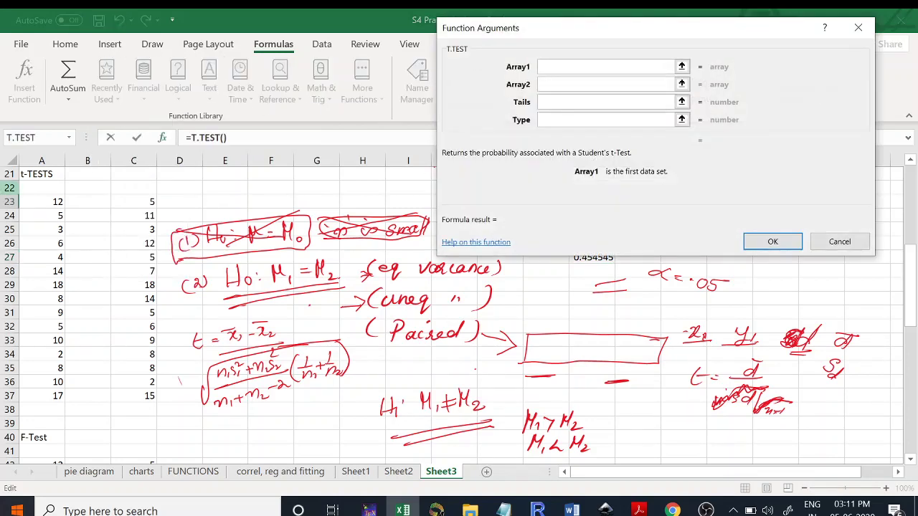
pyautogui.moveTo(23, 196); pyautogui.dragTo(44, 397)
pyautogui.click(671, 84)
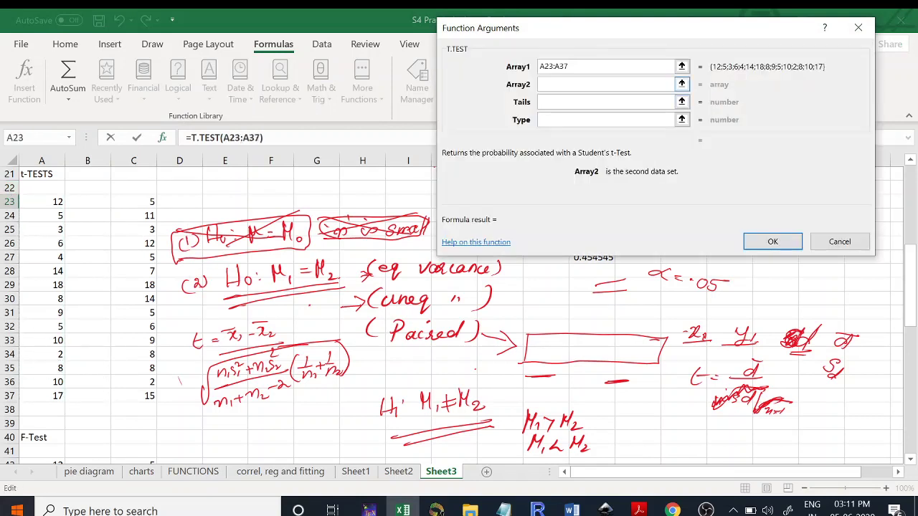
pyautogui.moveTo(134, 199); pyautogui.dragTo(143, 395)
# Step: Set the T.TEST Tails argument to 2 for a two-tailed distribution
pyautogui.click(667, 102)
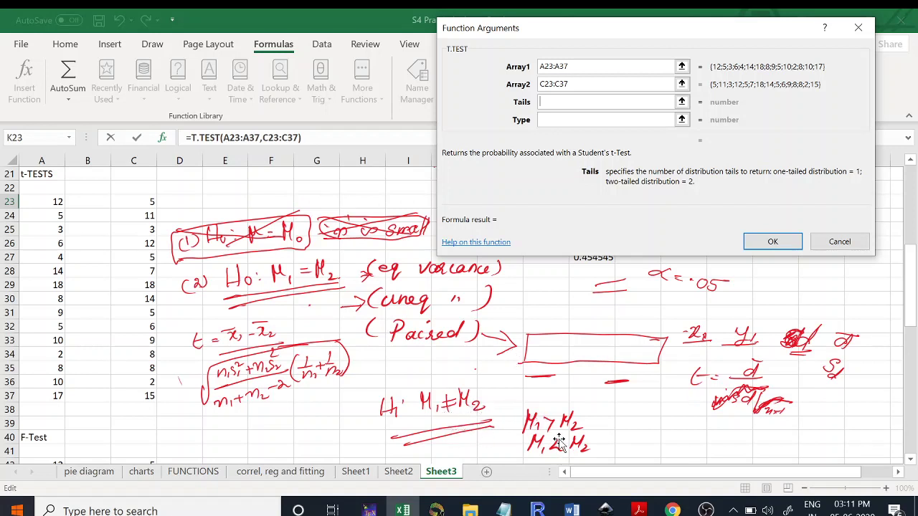
pyautogui.write('1')
pyautogui.press('BackSpace')
pyautogui.write('2')
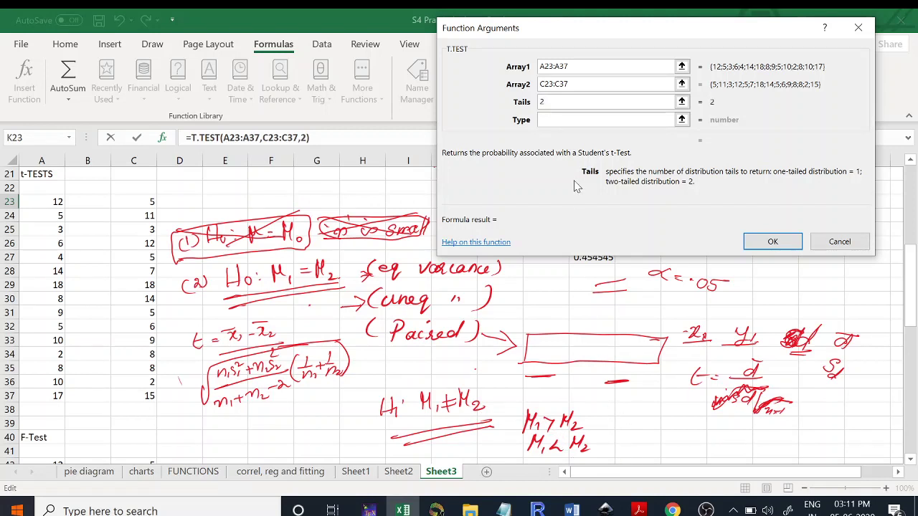
# Step: Compare the two-tailed T.TEST results by trying Type 1, 2 and 3 in turn
pyautogui.click(610, 119)
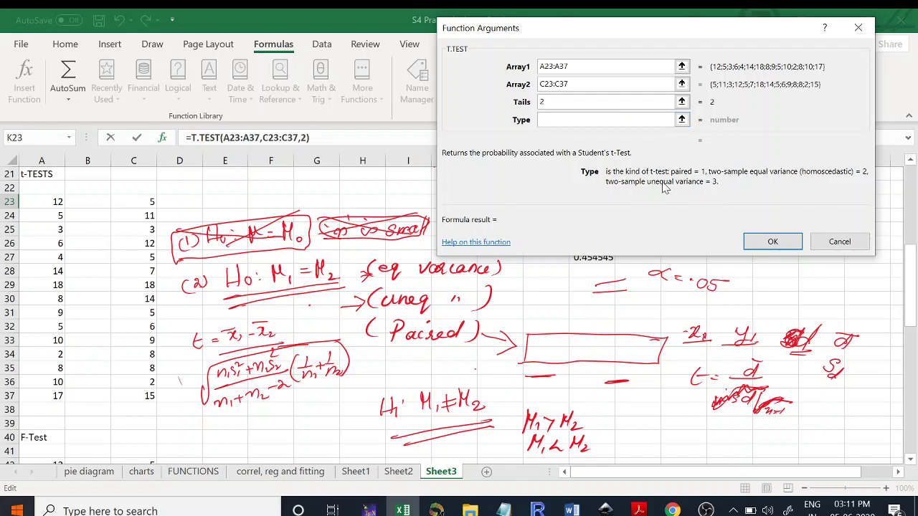
pyautogui.write('1')
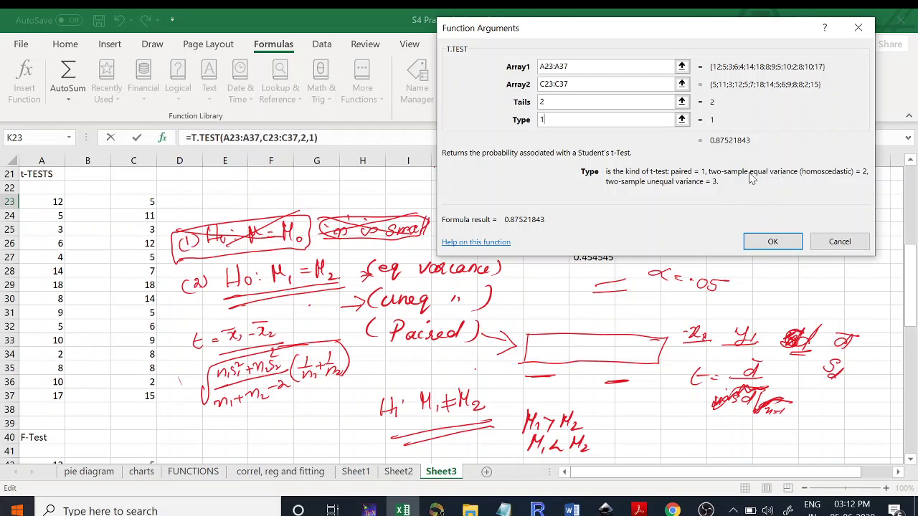
pyautogui.press('BackSpace')
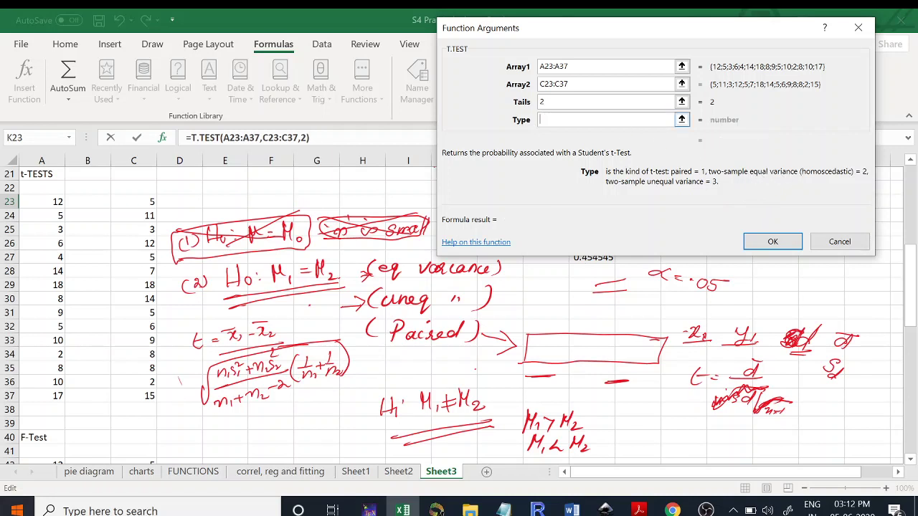
pyautogui.write('2')
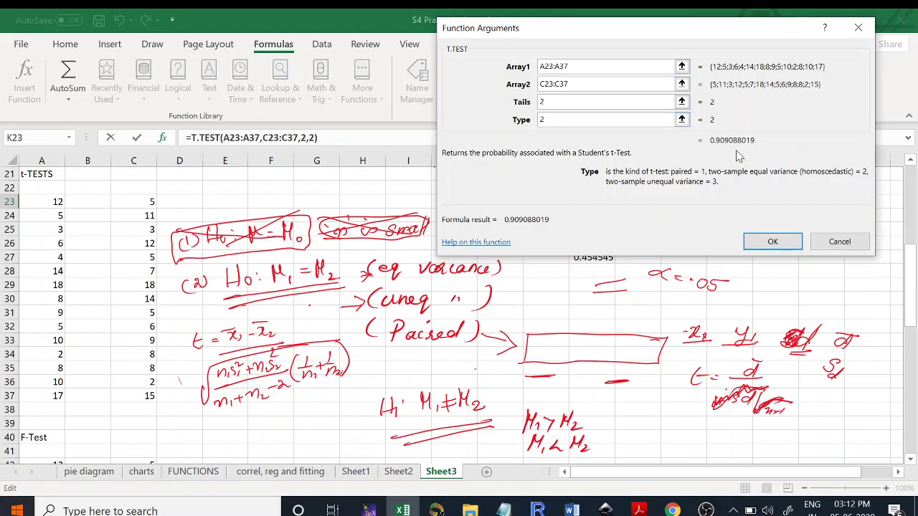
pyautogui.press('BackSpace')
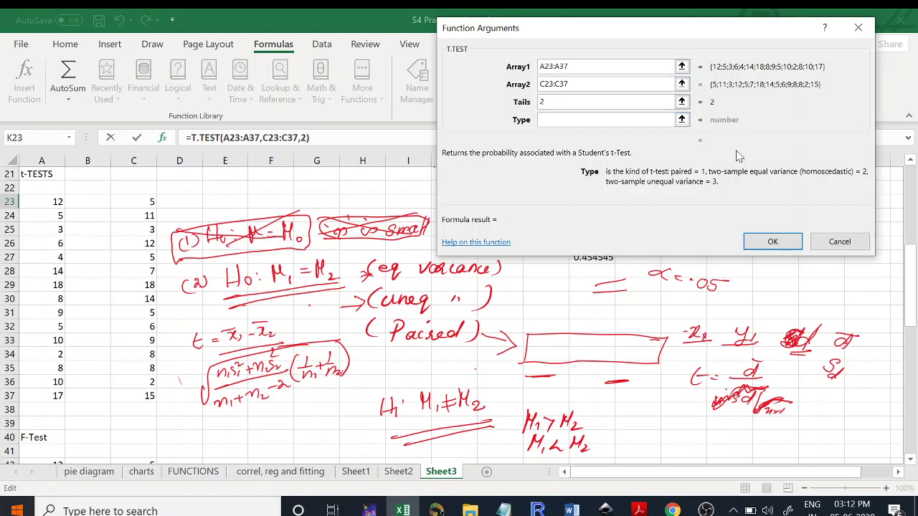
pyautogui.write('3')
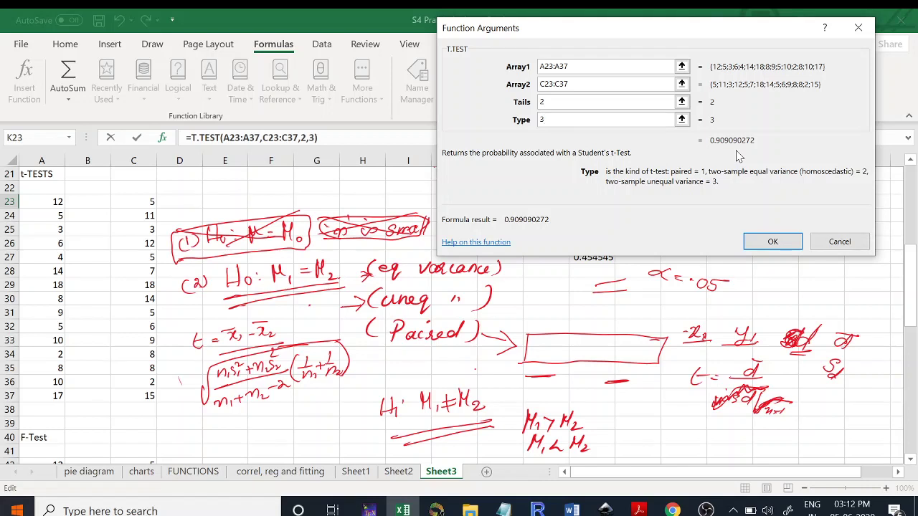
# Step: Set the T.TEST Type argument to 2 for equal variances and enter the formula in K23
pyautogui.press('BackSpace')
pyautogui.write('2')
pyautogui.click(760, 238)
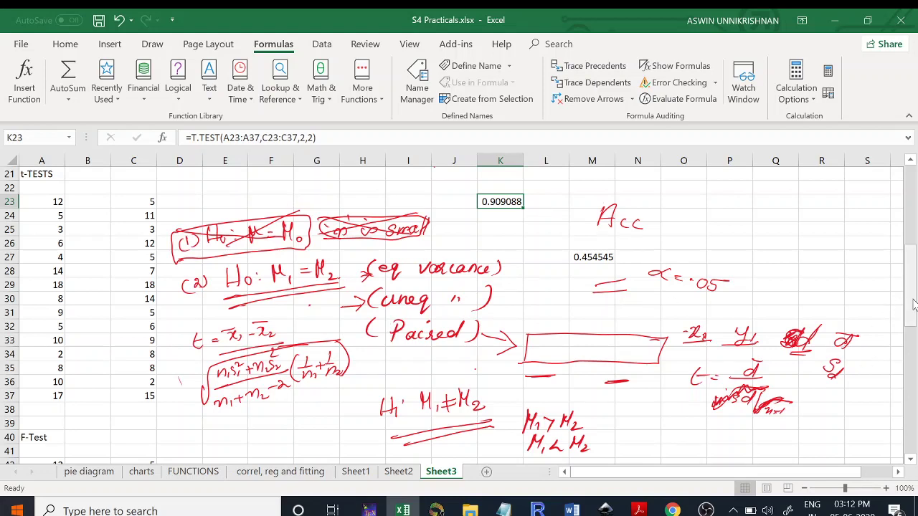
pyautogui.moveTo(914, 305); pyautogui.dragTo(914, 377)
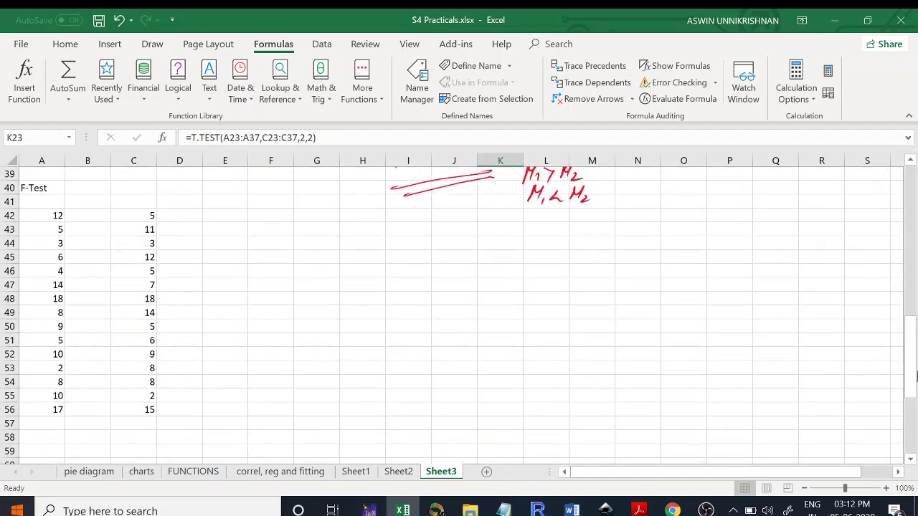
pyautogui.click(706, 511)
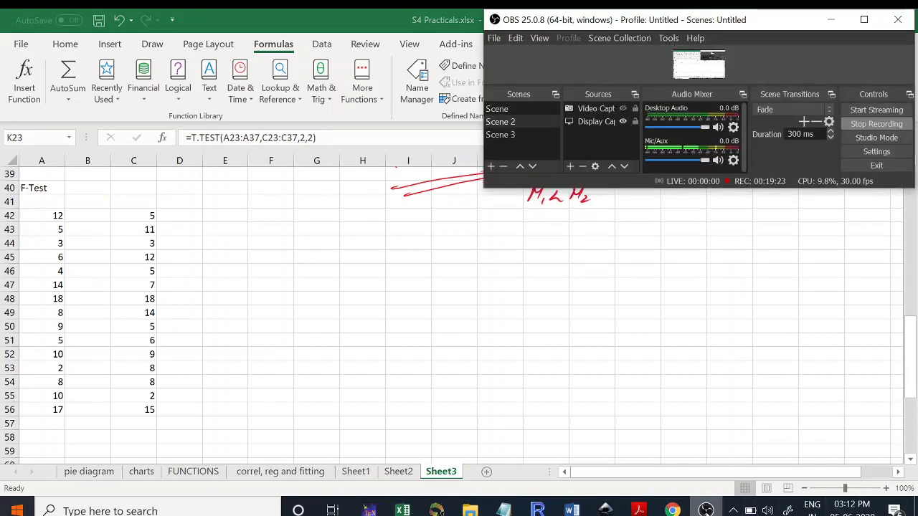